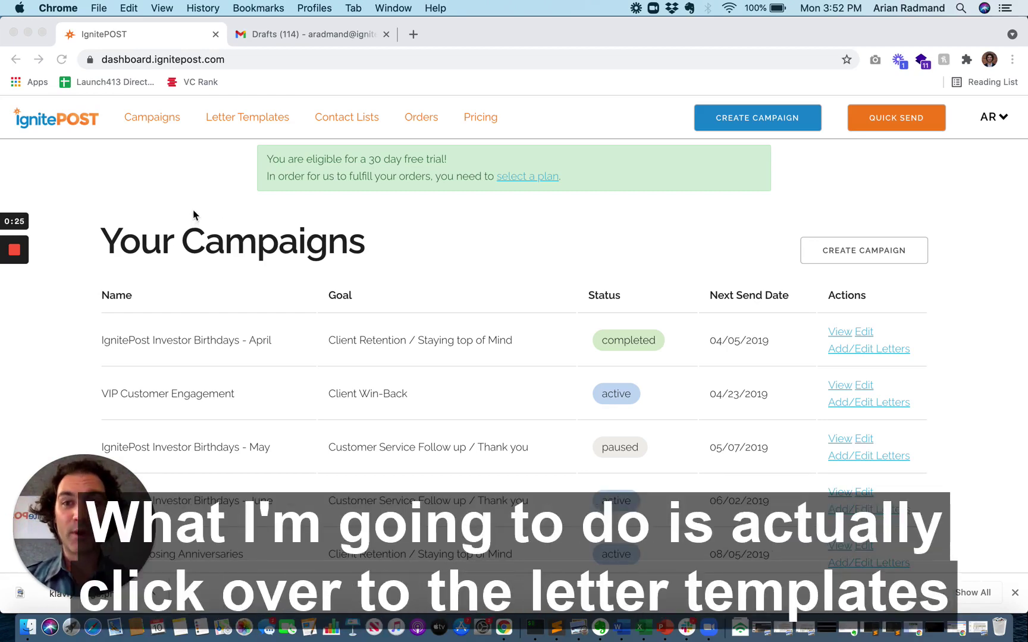
# From Letter Templates, open the Google Review Thank You Card row for editing
pyautogui.click(223, 122)
pyautogui.click(225, 121)
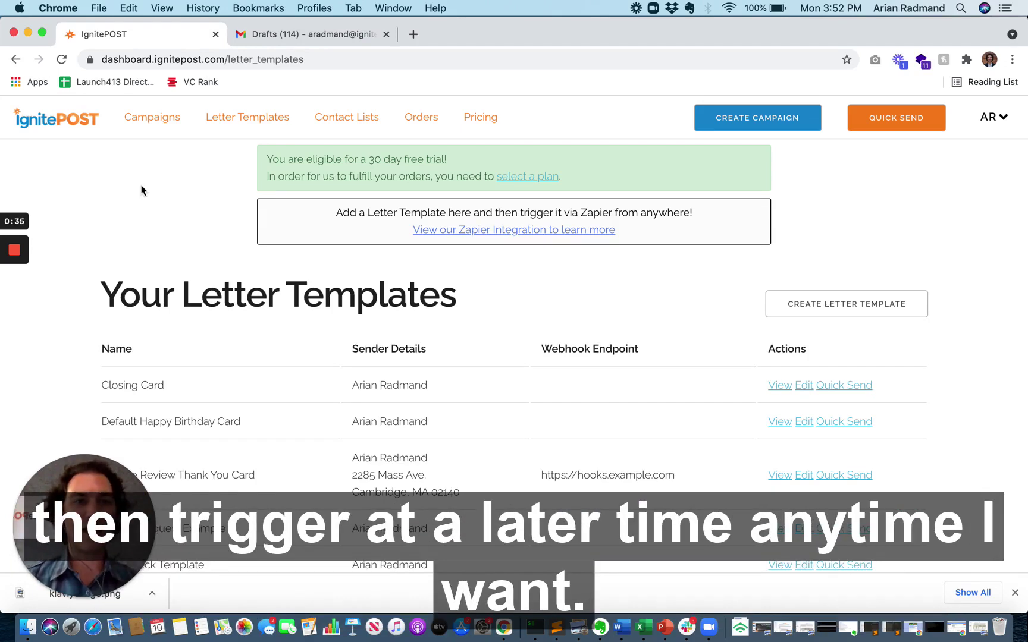
pyautogui.scroll(-2, 140, 190)
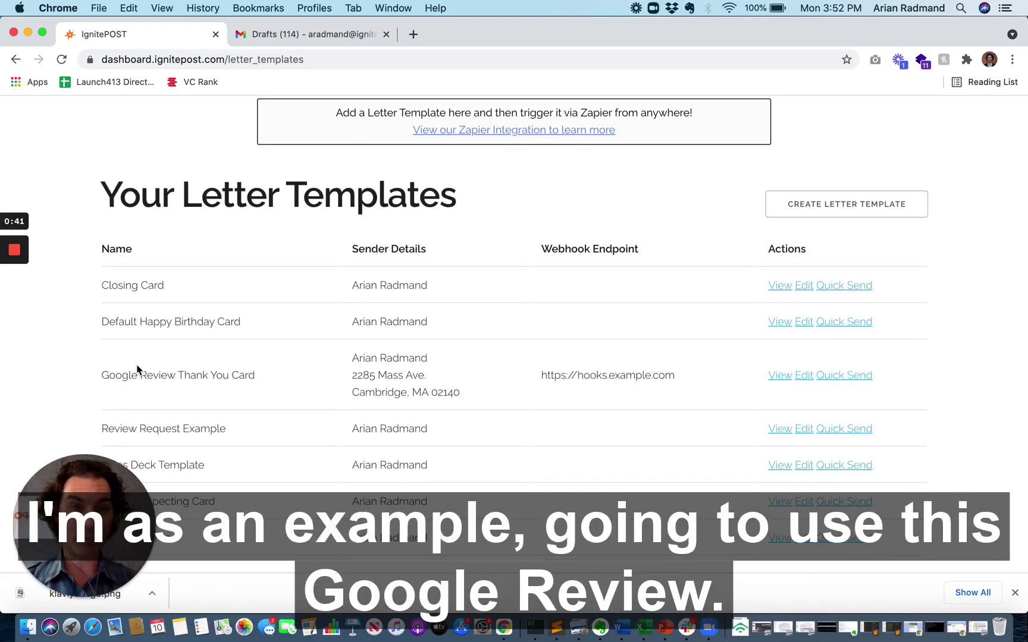
pyautogui.moveTo(110, 375); pyautogui.dragTo(254, 376)
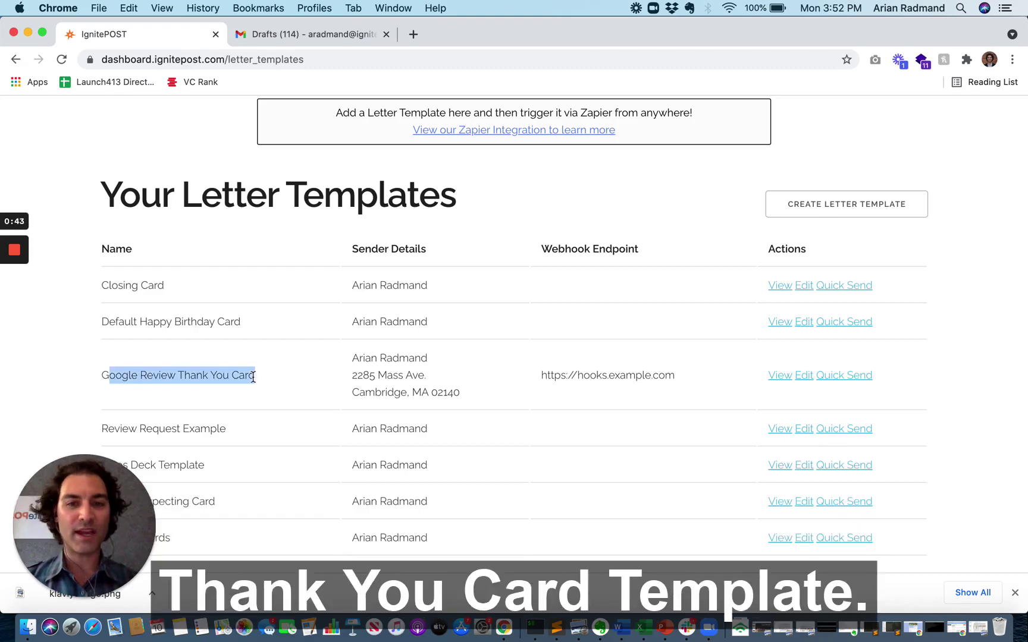
pyautogui.click(312, 383)
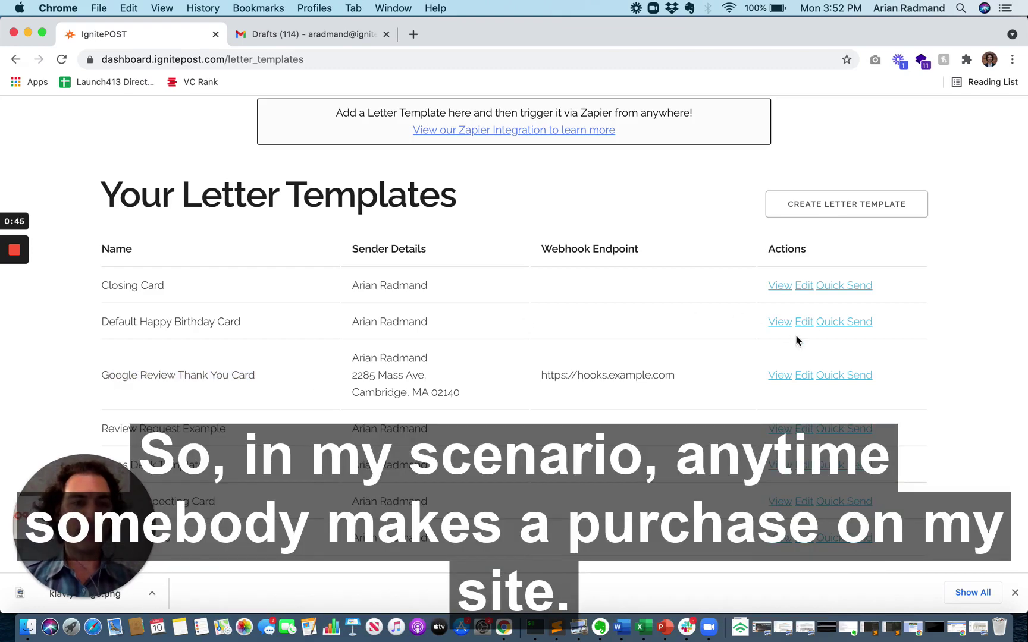
pyautogui.click(803, 375)
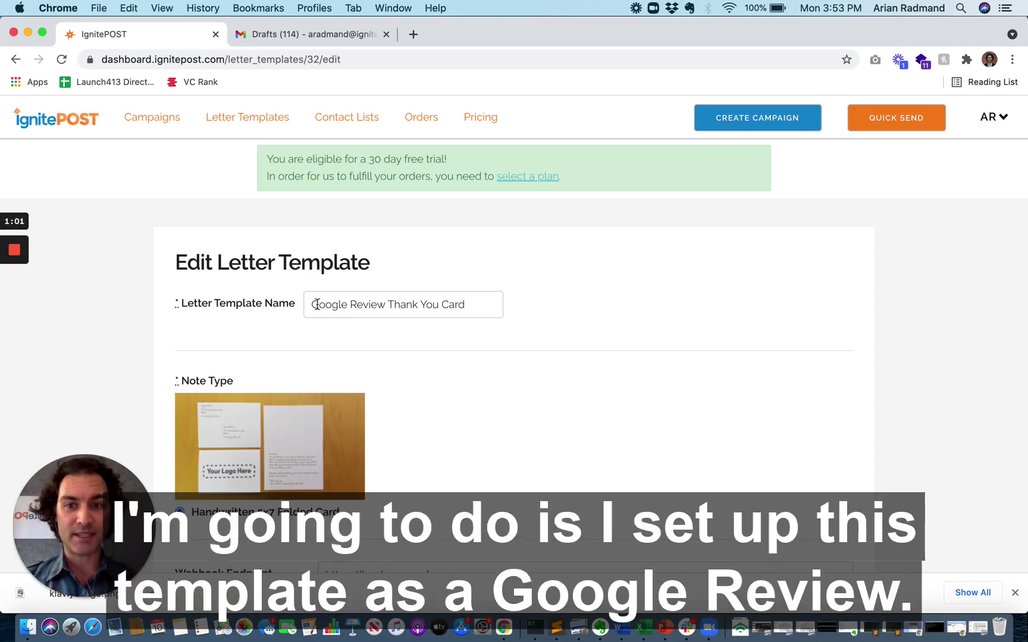
pyautogui.moveTo(319, 304); pyautogui.dragTo(459, 326)
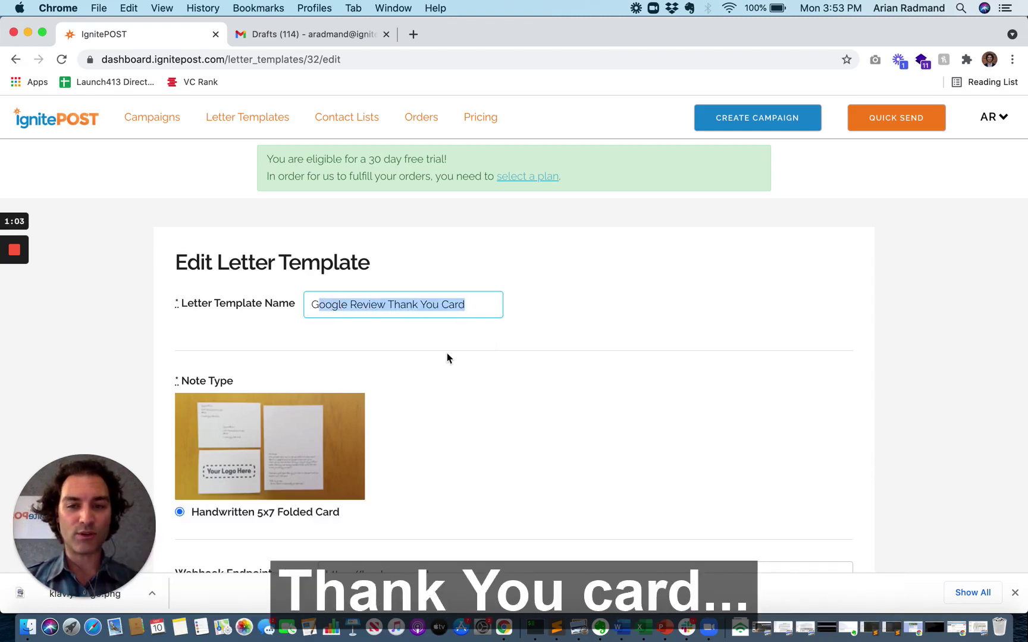
pyautogui.scroll(-3, 447, 358)
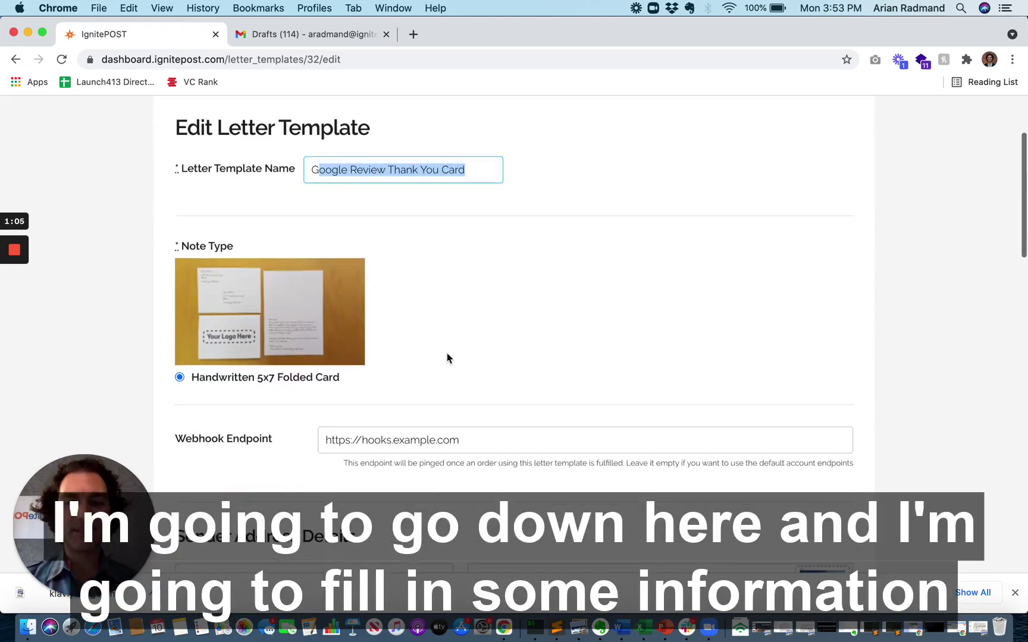
pyautogui.scroll(-2, 446, 358)
pyautogui.scroll(-3, 447, 358)
pyautogui.scroll(-2, 447, 358)
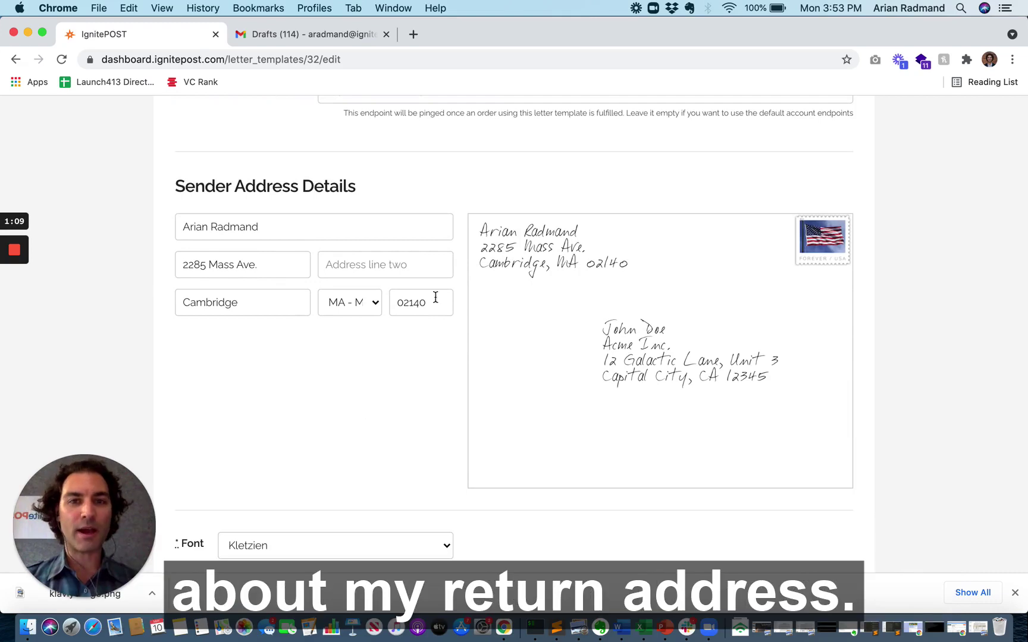
pyautogui.scroll(-1, 282, 370)
pyautogui.scroll(-3, 290, 384)
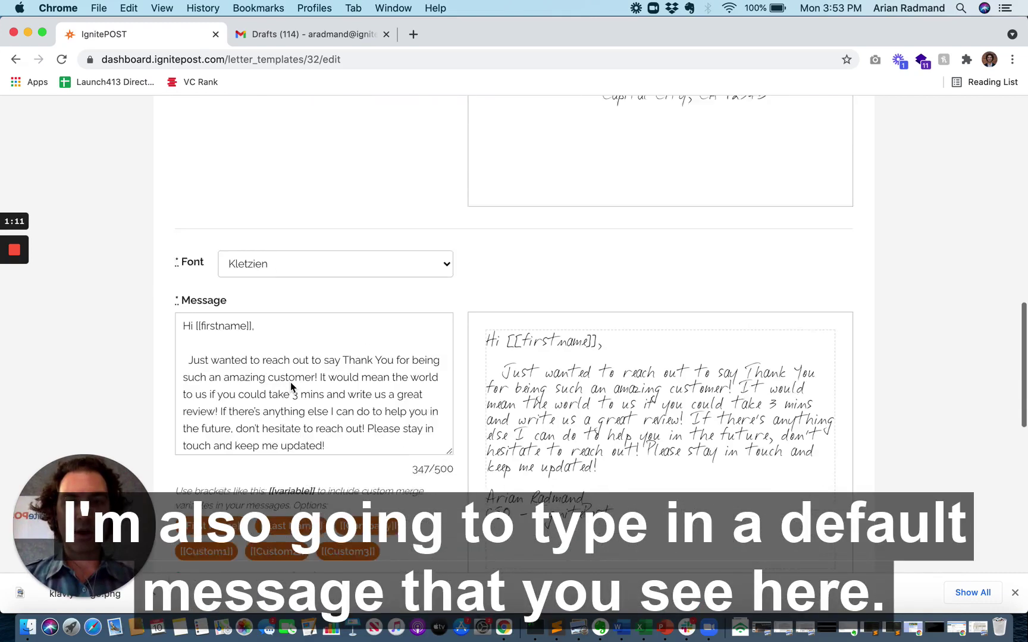
pyautogui.scroll(-2, 291, 382)
pyautogui.scroll(2, 294, 379)
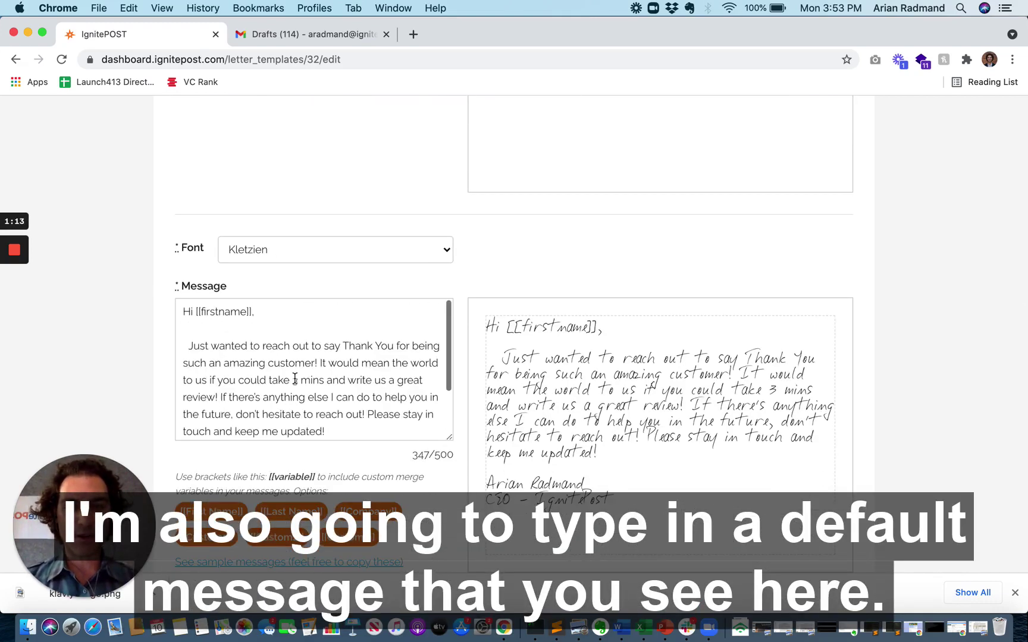
pyautogui.moveTo(250, 343); pyautogui.dragTo(308, 425)
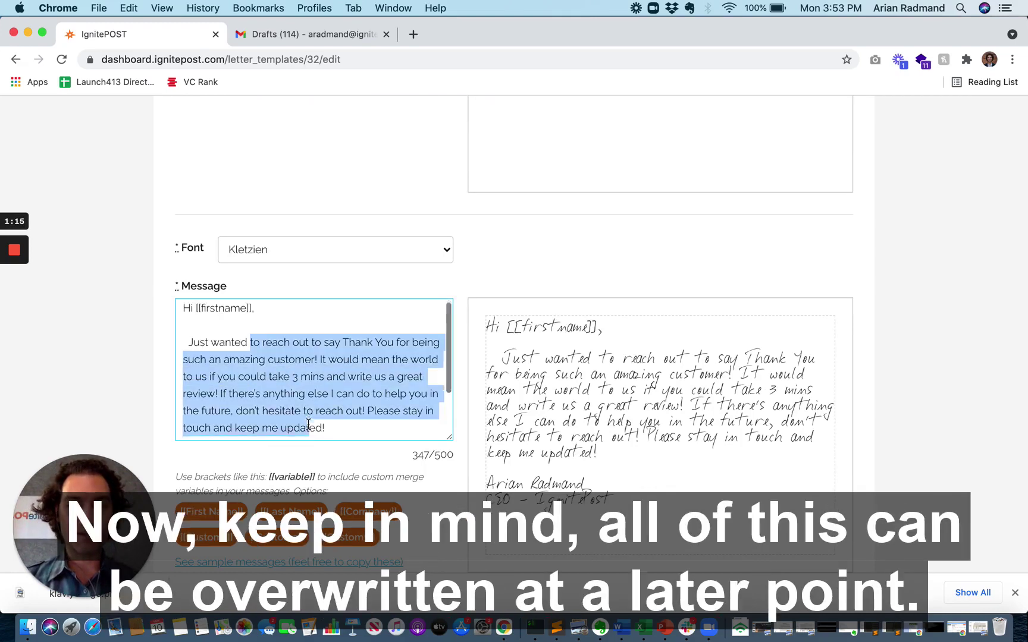
pyautogui.scroll(-2, 307, 425)
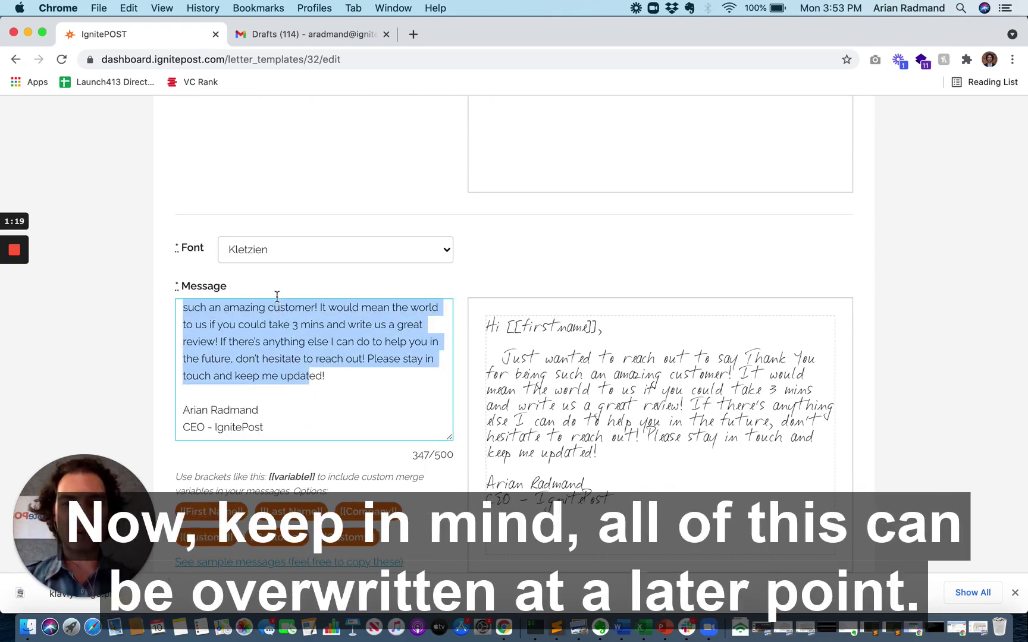
pyautogui.click(274, 250)
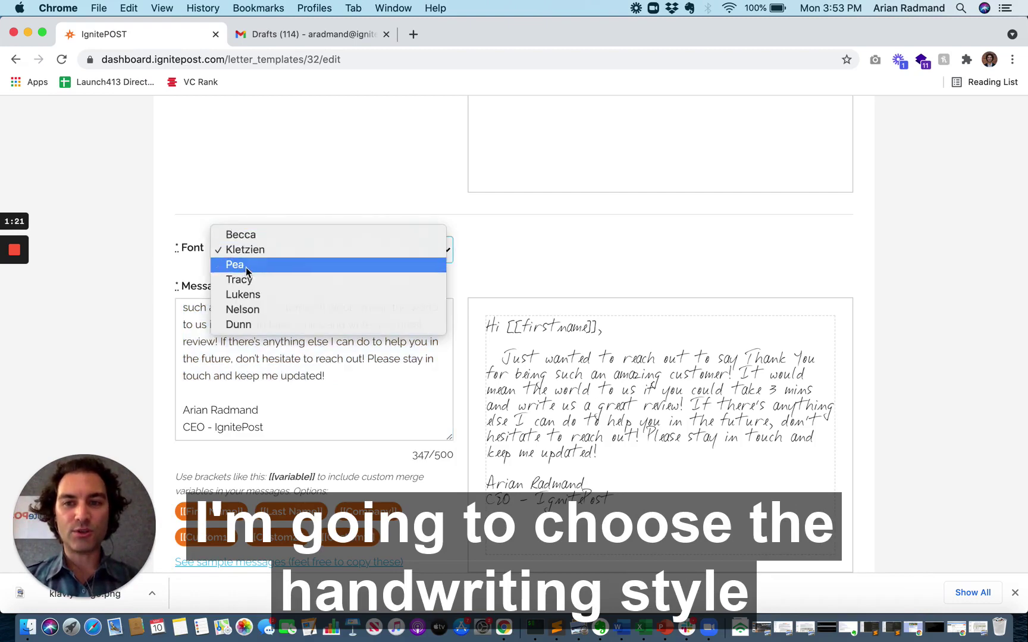
pyautogui.click(248, 273)
pyautogui.click(255, 257)
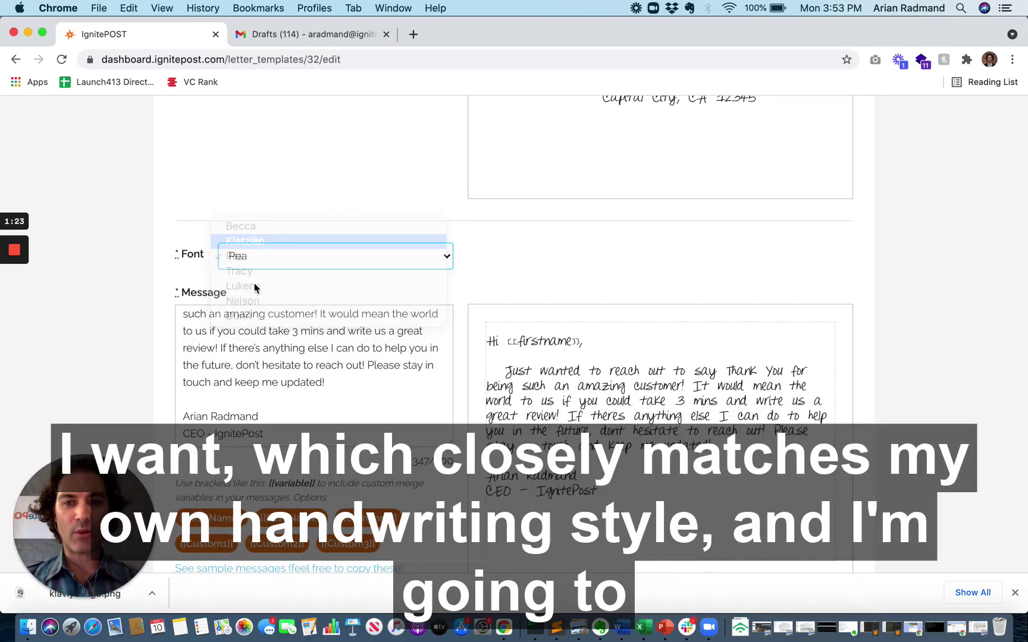
pyautogui.scroll(-2, 368, 411)
pyautogui.scroll(-1, 369, 411)
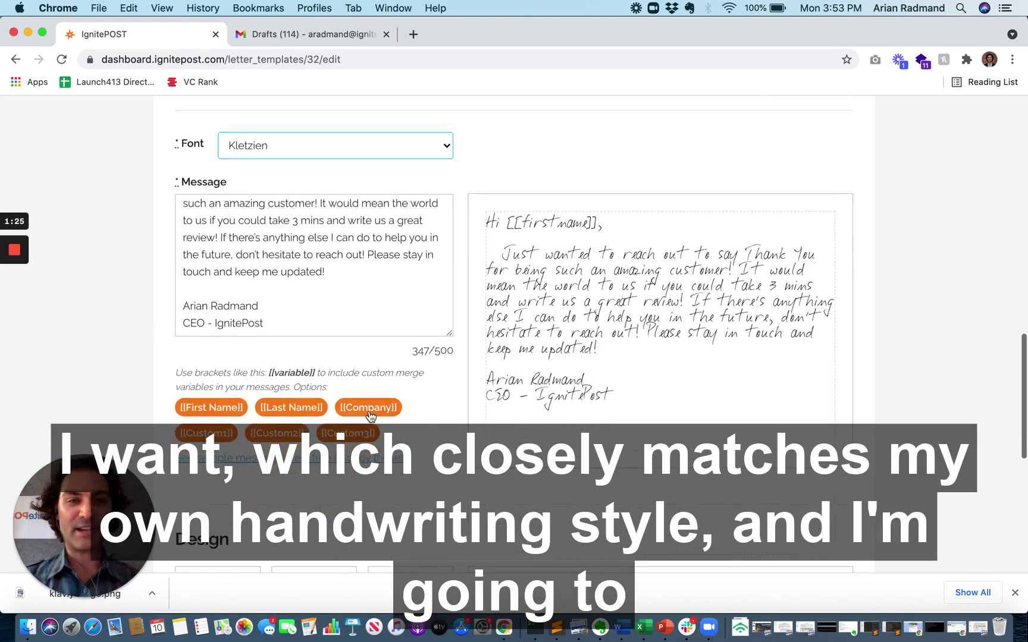
pyautogui.scroll(-2, 368, 411)
pyautogui.scroll(-2, 368, 411)
pyautogui.scroll(-3, 370, 415)
pyautogui.scroll(-1, 370, 416)
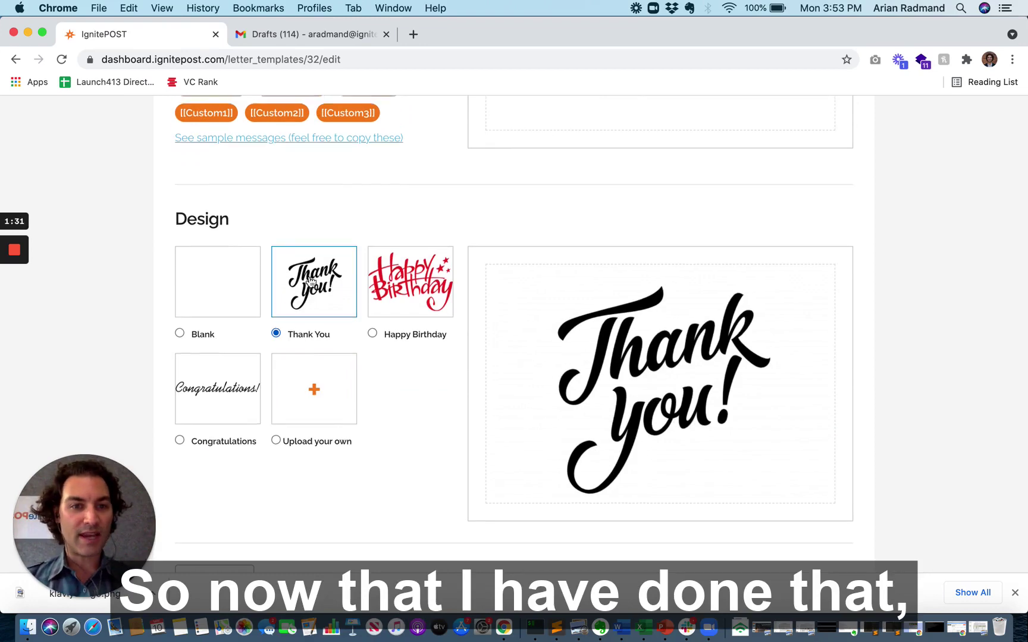
pyautogui.scroll(-3, 313, 281)
# Update the Google Review Thank You Card template and switch to the Gmail Drafts tab
pyautogui.click(214, 481)
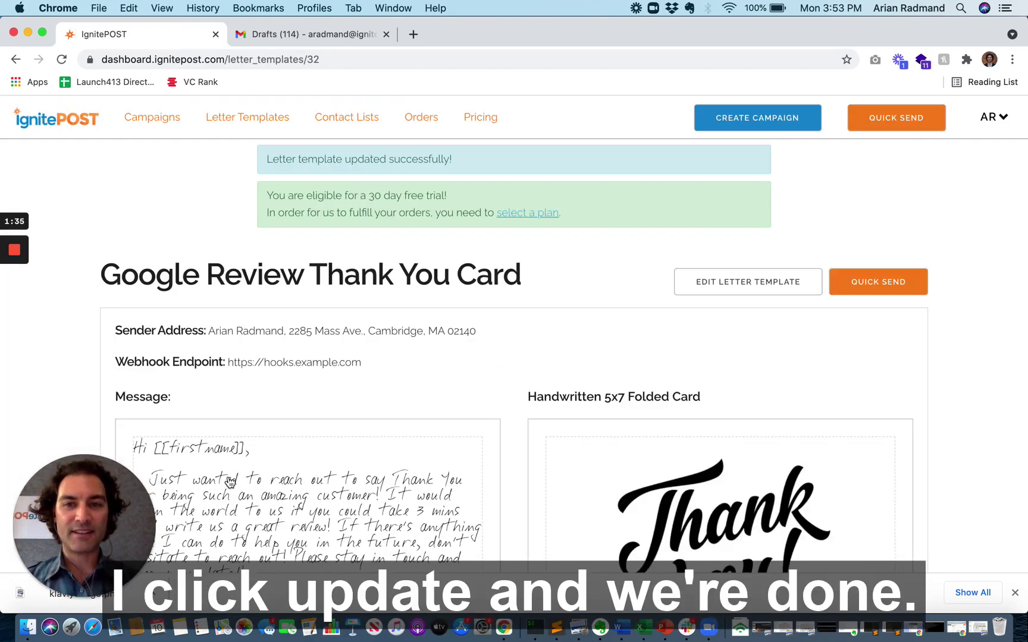
pyautogui.scroll(-4, 399, 466)
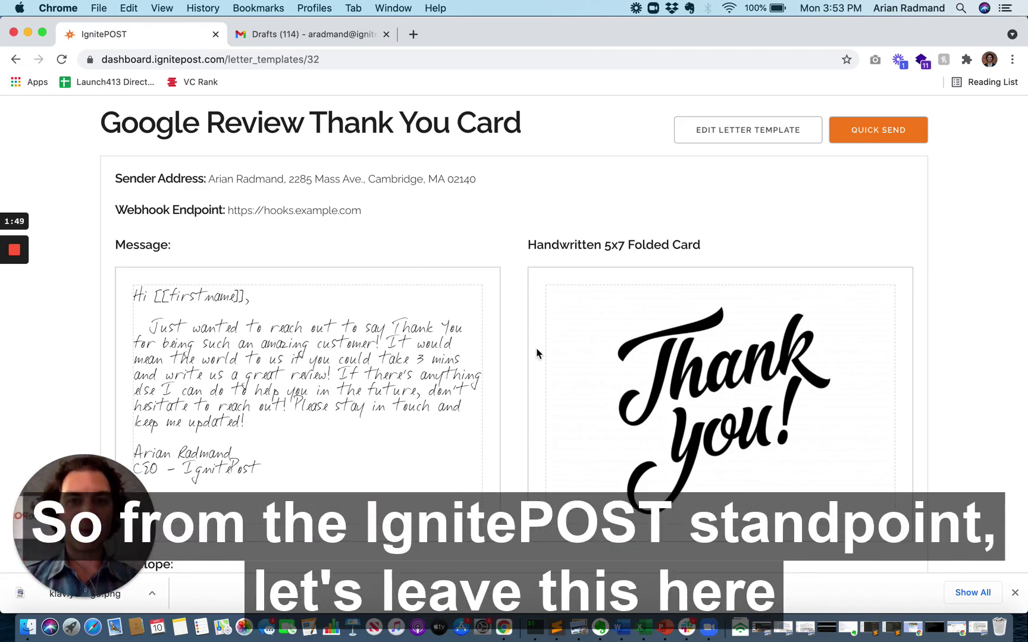
pyautogui.scroll(3, 537, 355)
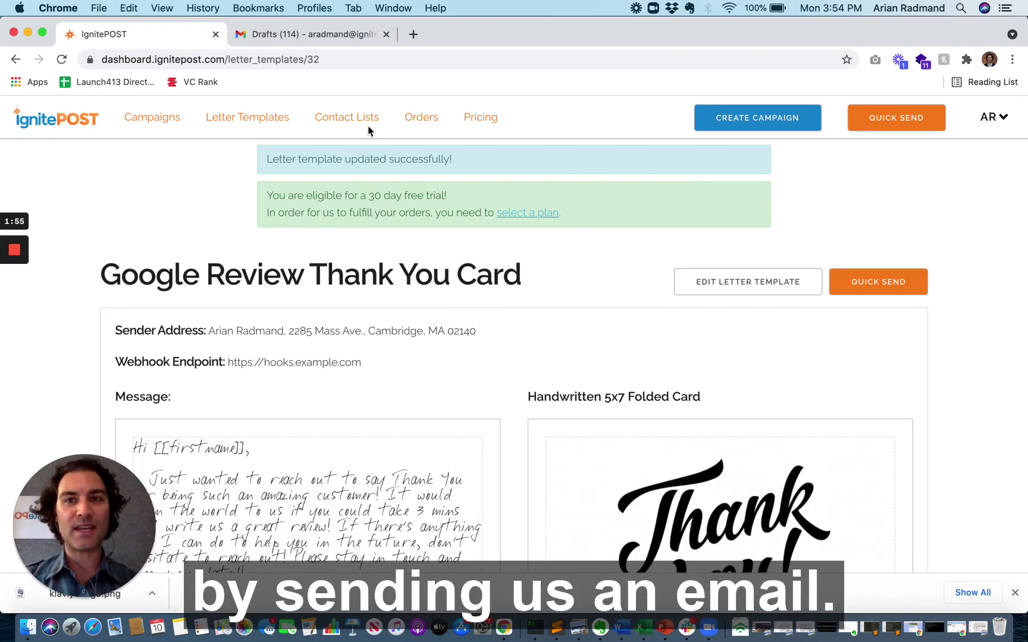
pyautogui.click(326, 43)
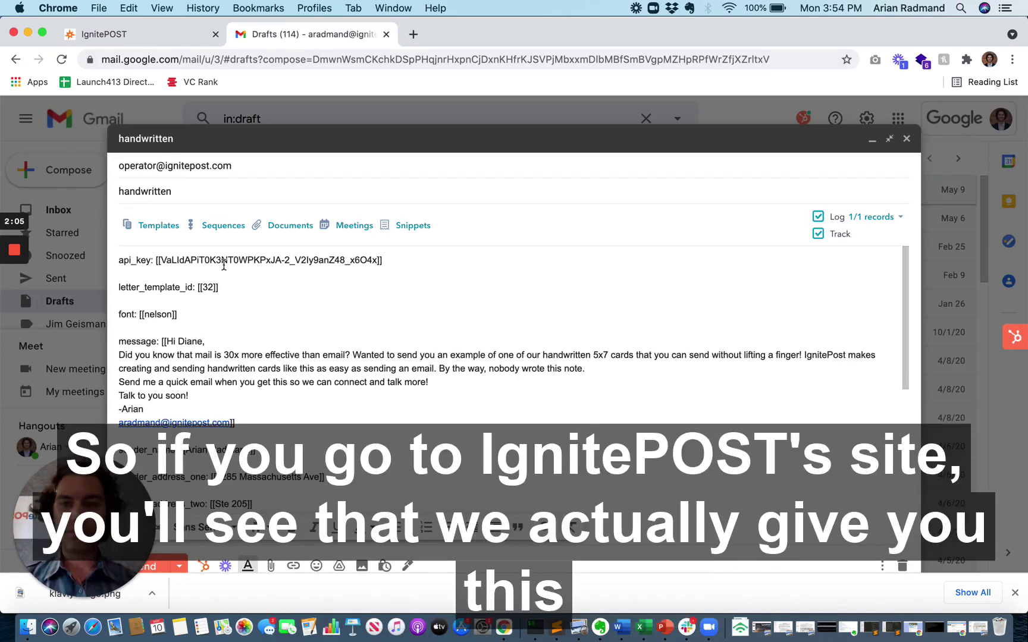
# Review the draft's api_key, template id, font lines and 'handwritten' subject, then go to the IgnitePOST tab
pyautogui.moveTo(119, 260); pyautogui.dragTo(275, 344)
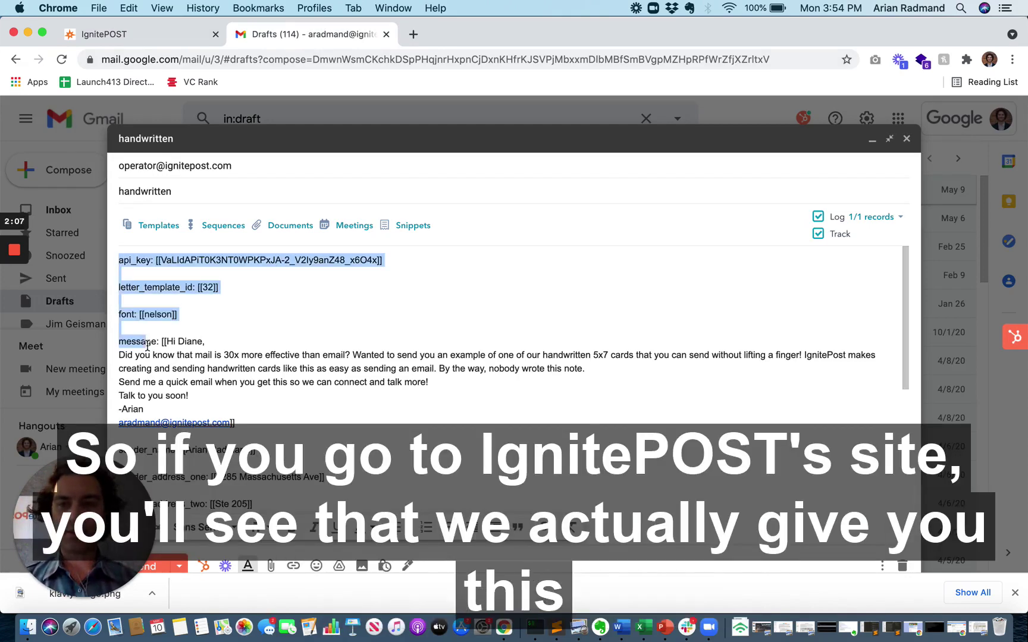
pyautogui.click(275, 344)
pyautogui.scroll(-2, 275, 344)
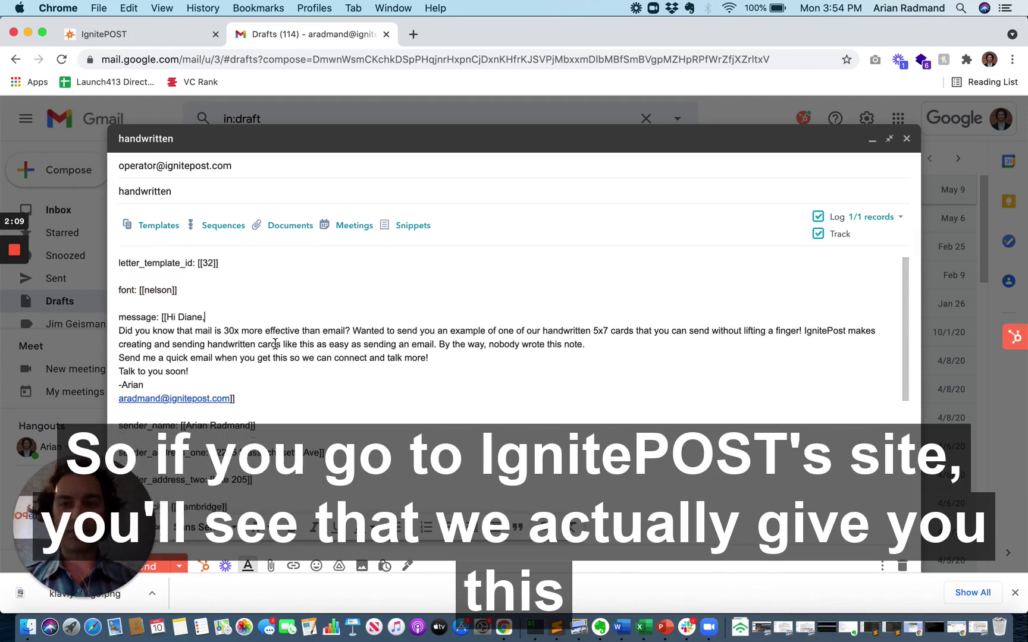
pyautogui.scroll(-2, 275, 343)
pyautogui.scroll(-2, 274, 344)
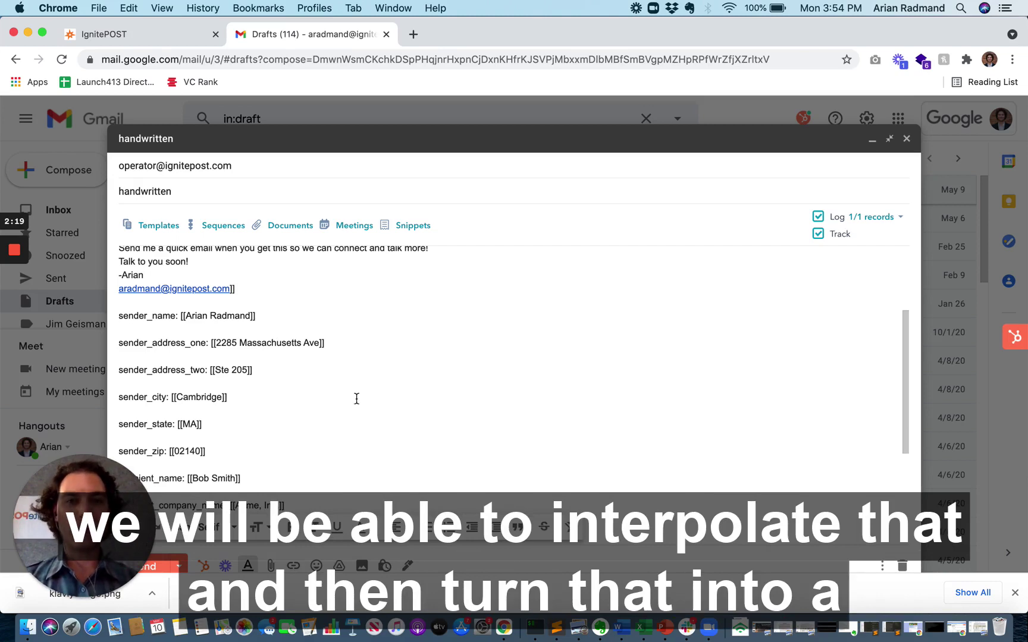
pyautogui.scroll(1, 356, 399)
pyautogui.scroll(2, 356, 399)
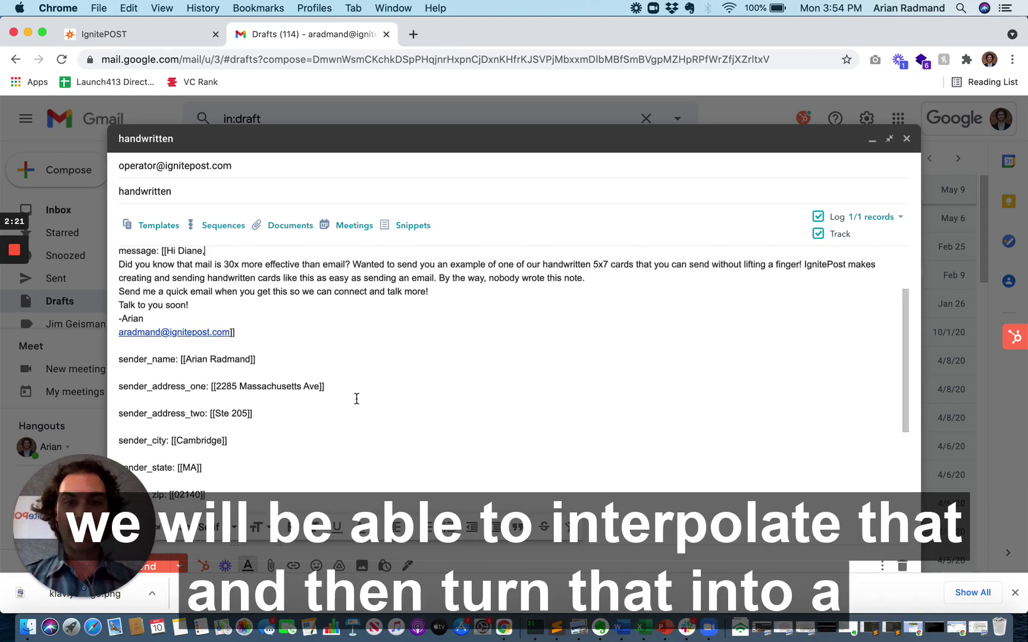
pyautogui.scroll(4, 357, 399)
pyautogui.scroll(1, 357, 398)
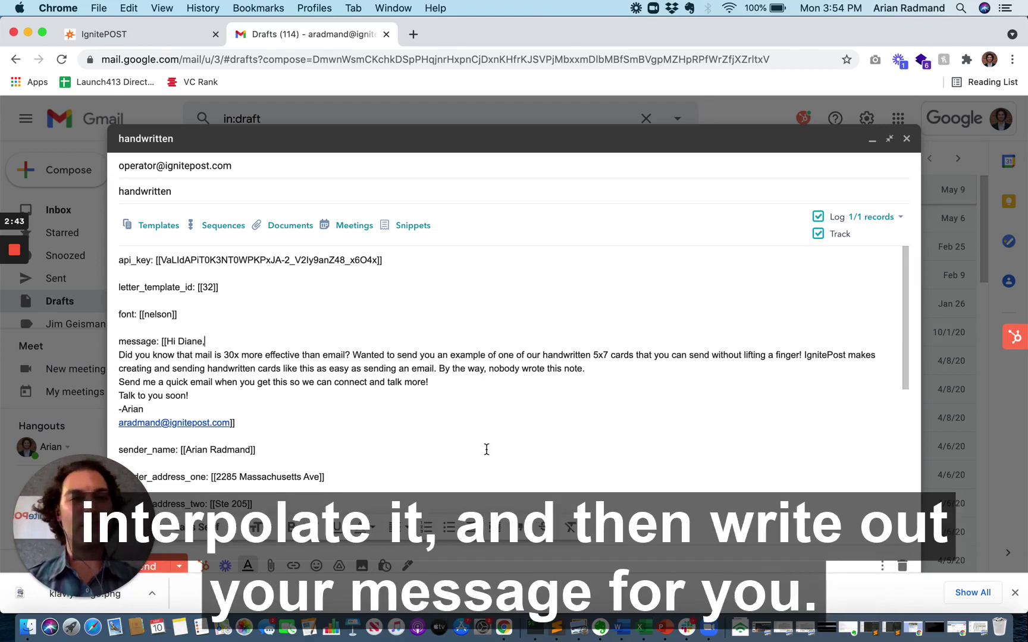
pyautogui.doubleClick(141, 192)
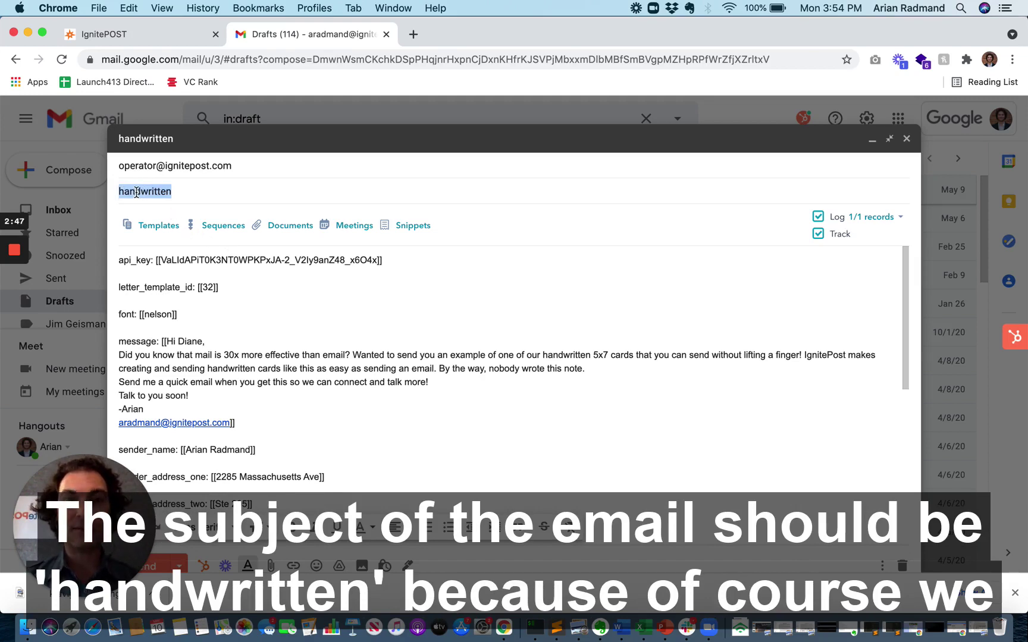
pyautogui.click(337, 367)
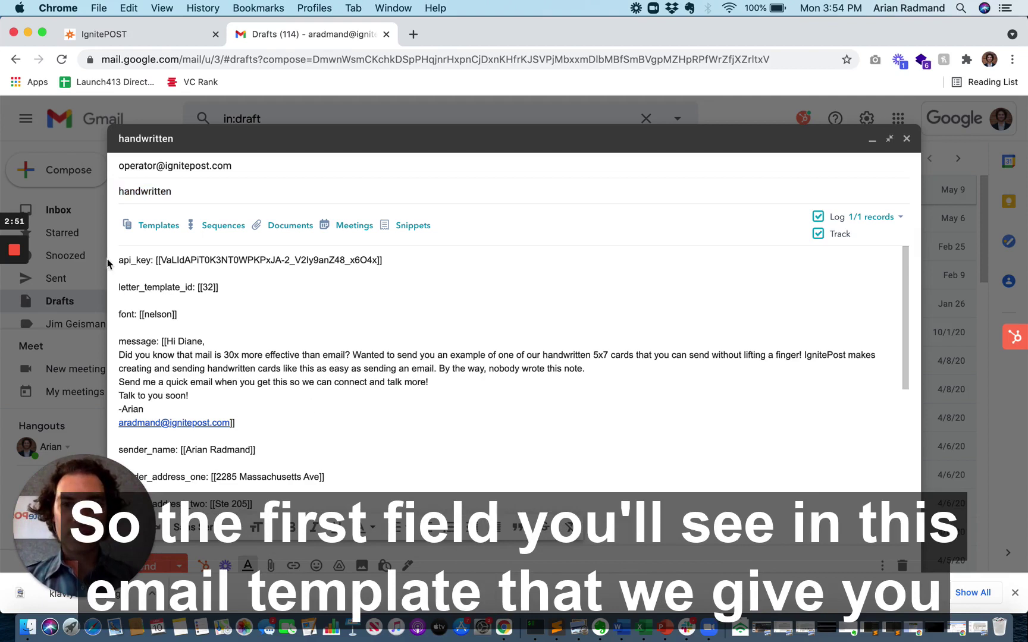
pyautogui.moveTo(120, 260); pyautogui.dragTo(222, 262)
pyautogui.click(243, 297)
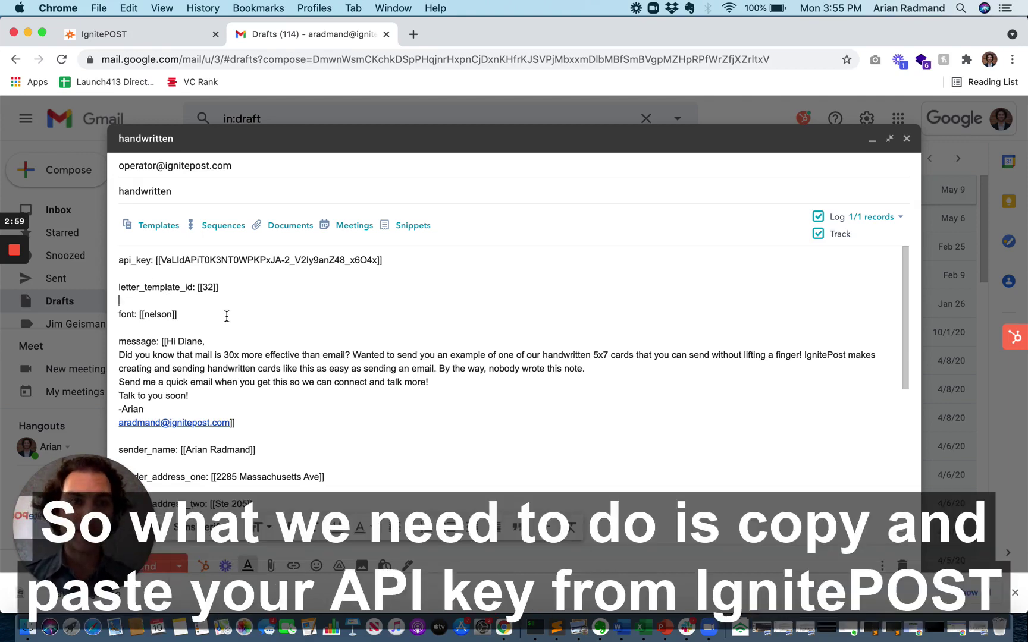
pyautogui.click(145, 42)
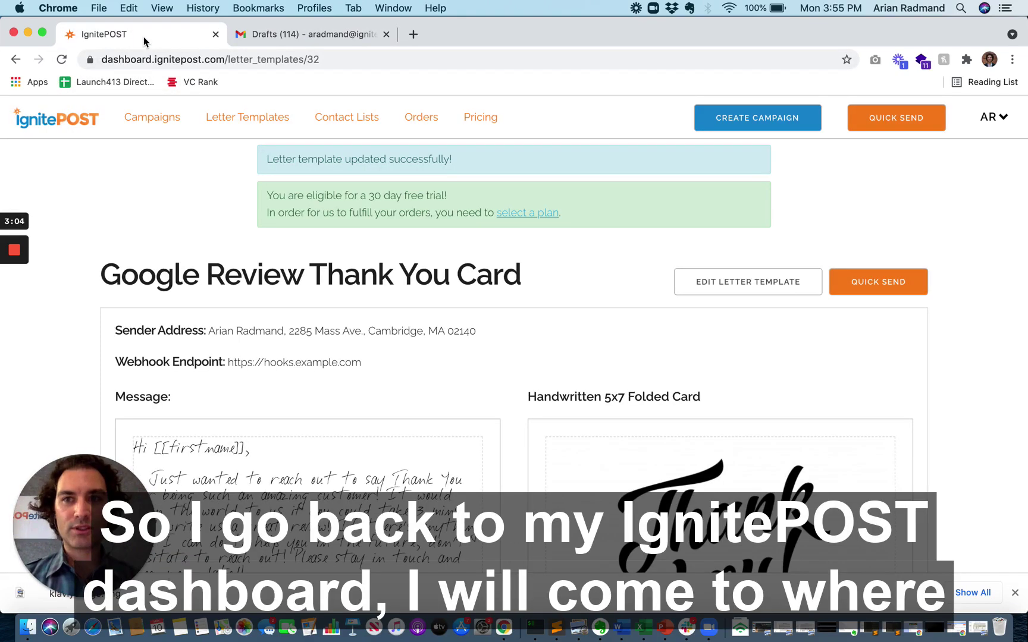
# From the AR account menu reach API Keys, highlight the first key's token, and return to Gmail
pyautogui.click(993, 122)
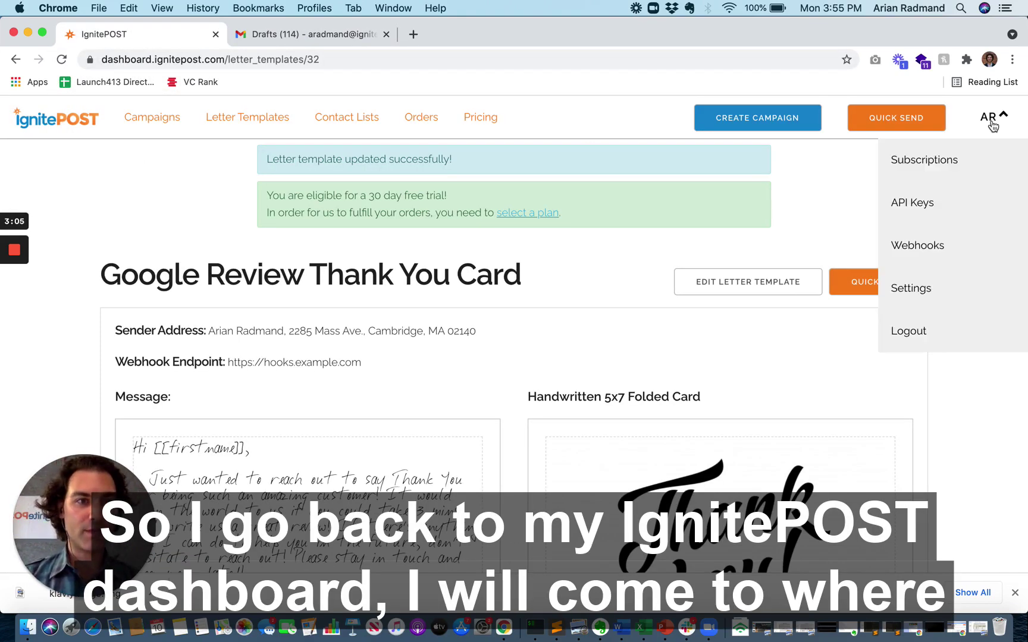
pyautogui.click(921, 207)
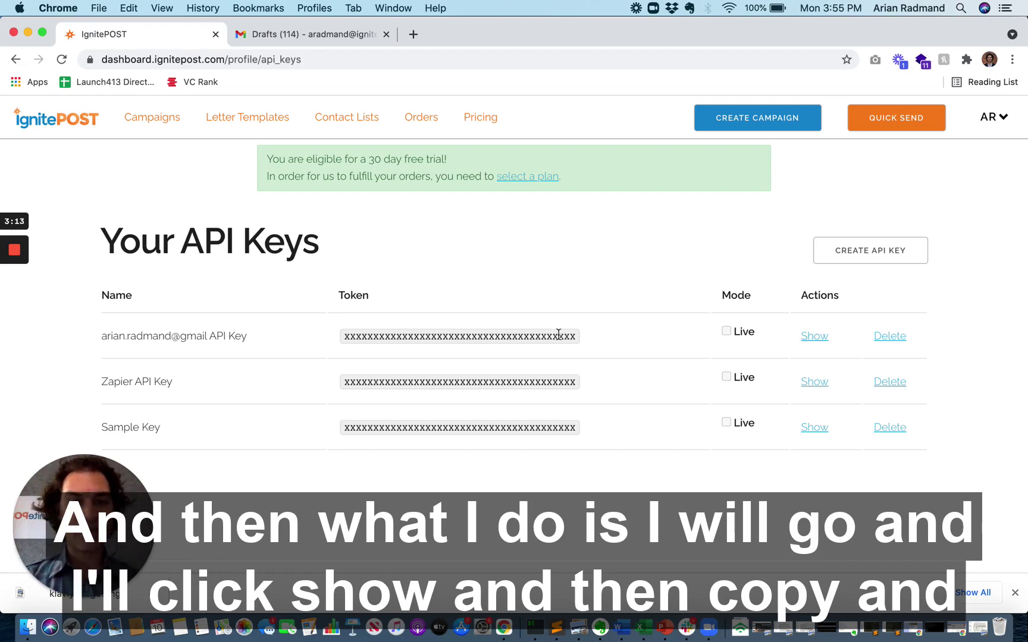
pyautogui.moveTo(580, 337); pyautogui.dragTo(334, 340)
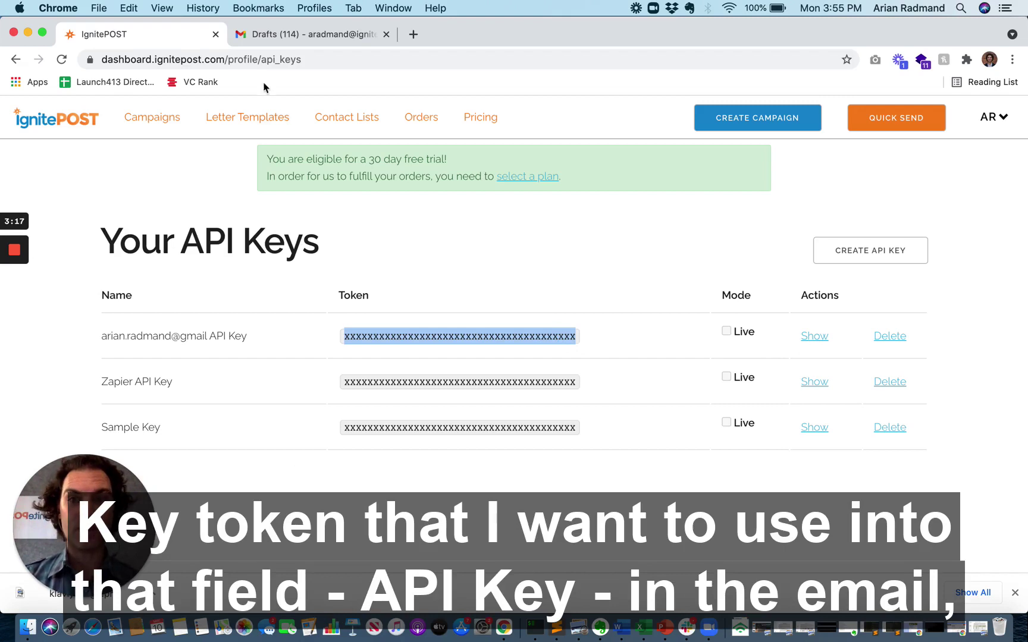
pyautogui.click(273, 34)
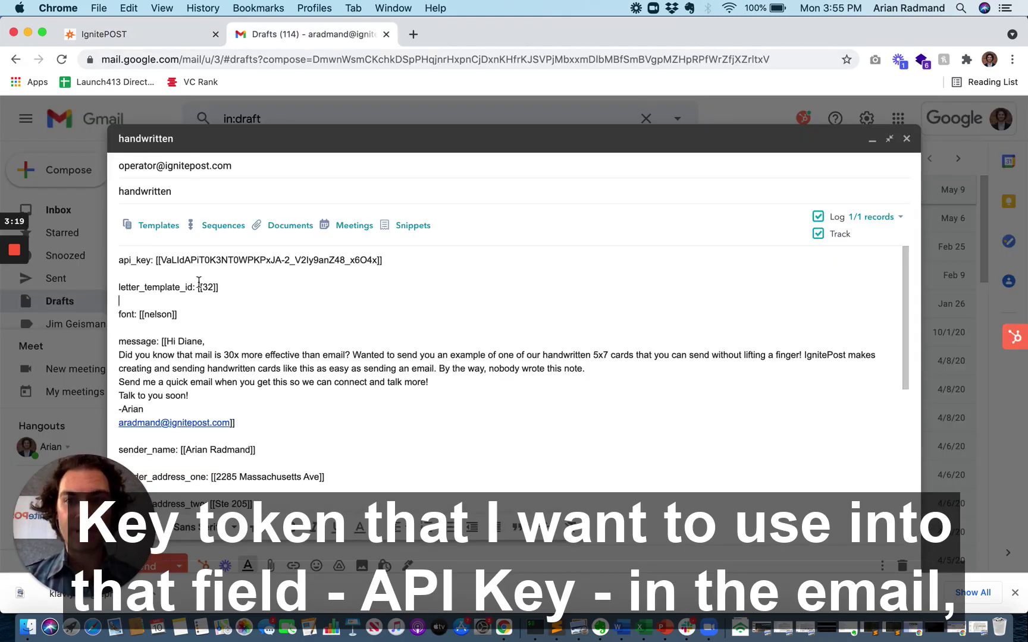
# Check the draft's api_key value and letter_template_id 32 against IgnitePOST
pyautogui.moveTo(159, 260); pyautogui.dragTo(374, 260)
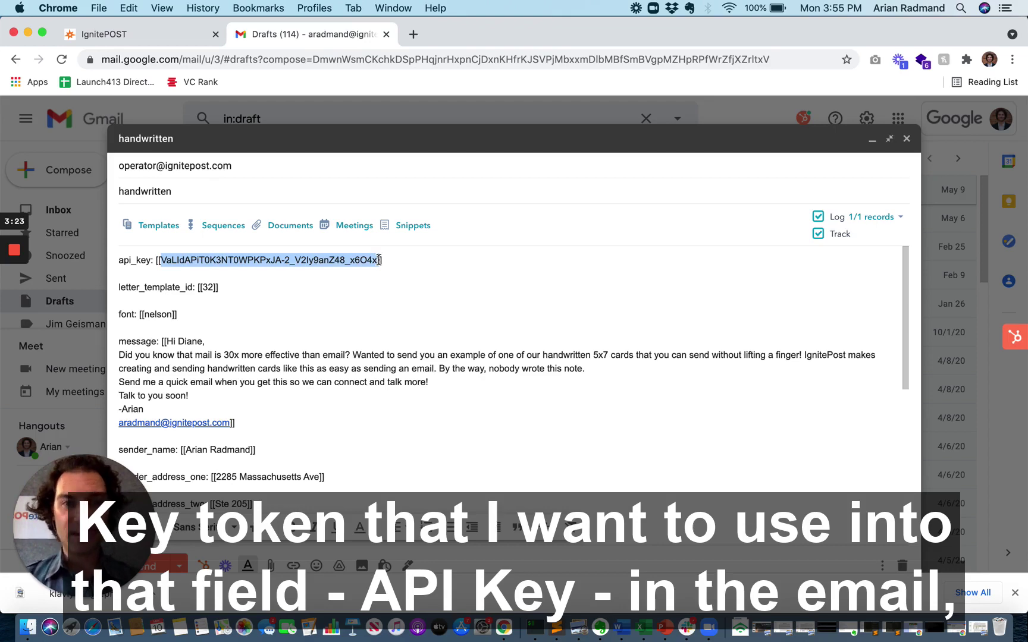
pyautogui.click(375, 367)
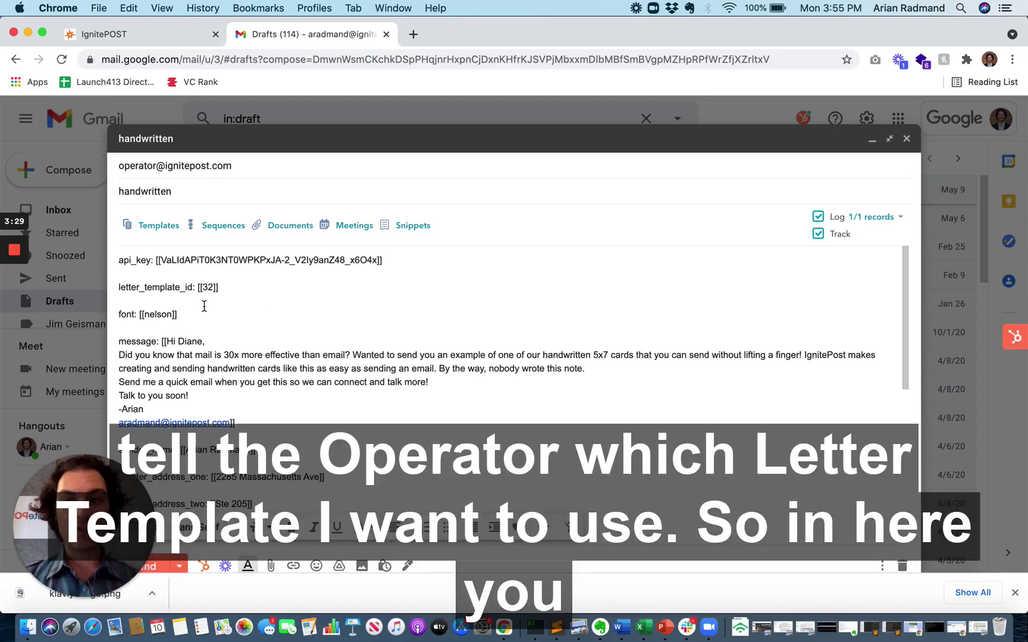
pyautogui.doubleClick(205, 287)
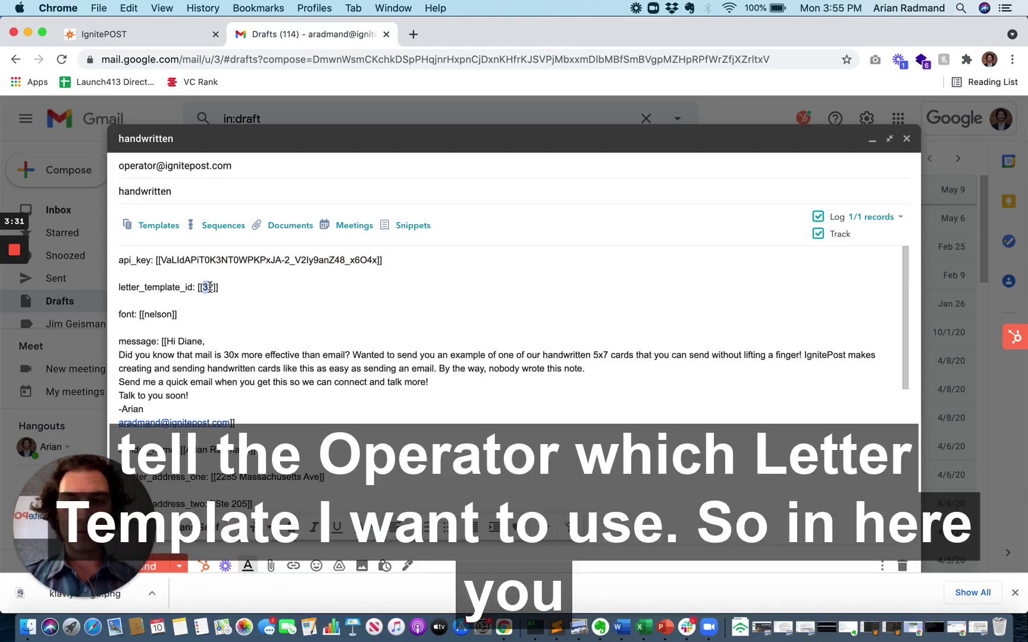
pyautogui.click(206, 288)
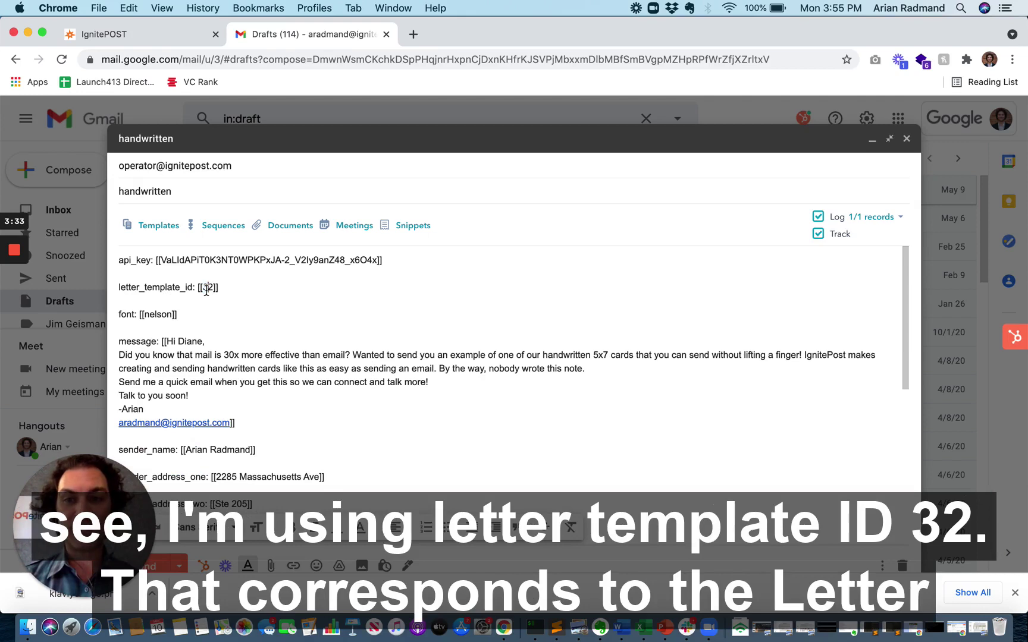
# View the Google Review Thank You Card template, confirm ID 32 in its URL, and return to Gmail
pyautogui.click(165, 36)
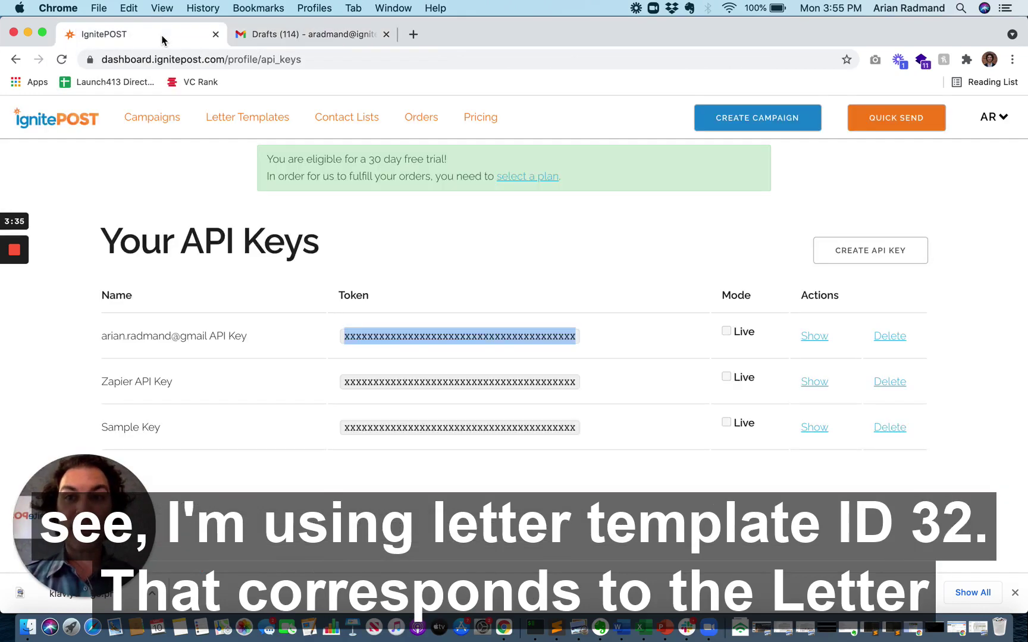
pyautogui.click(238, 119)
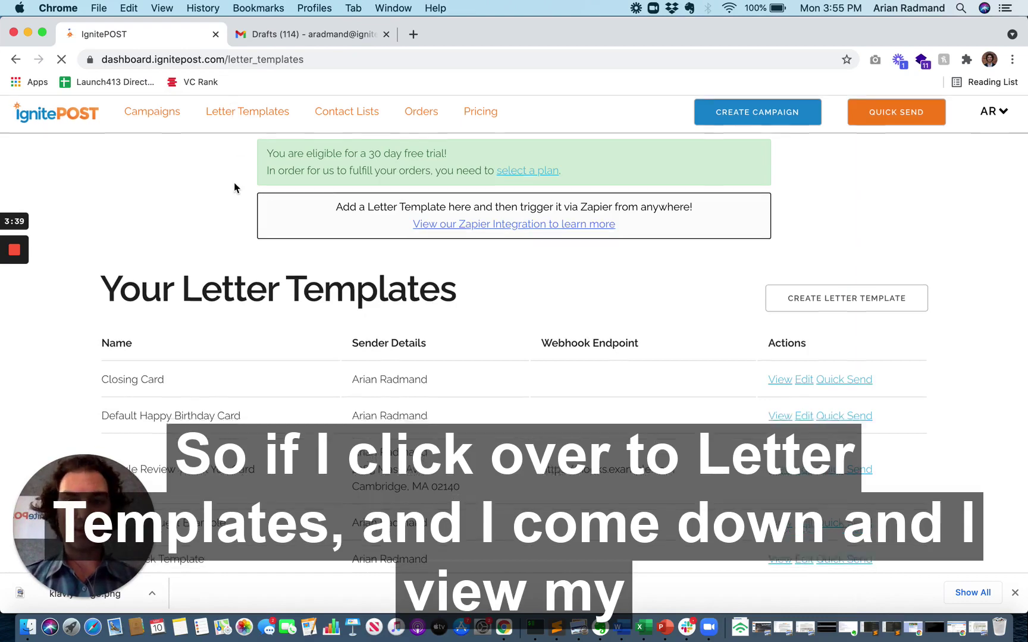
pyautogui.scroll(-3, 234, 187)
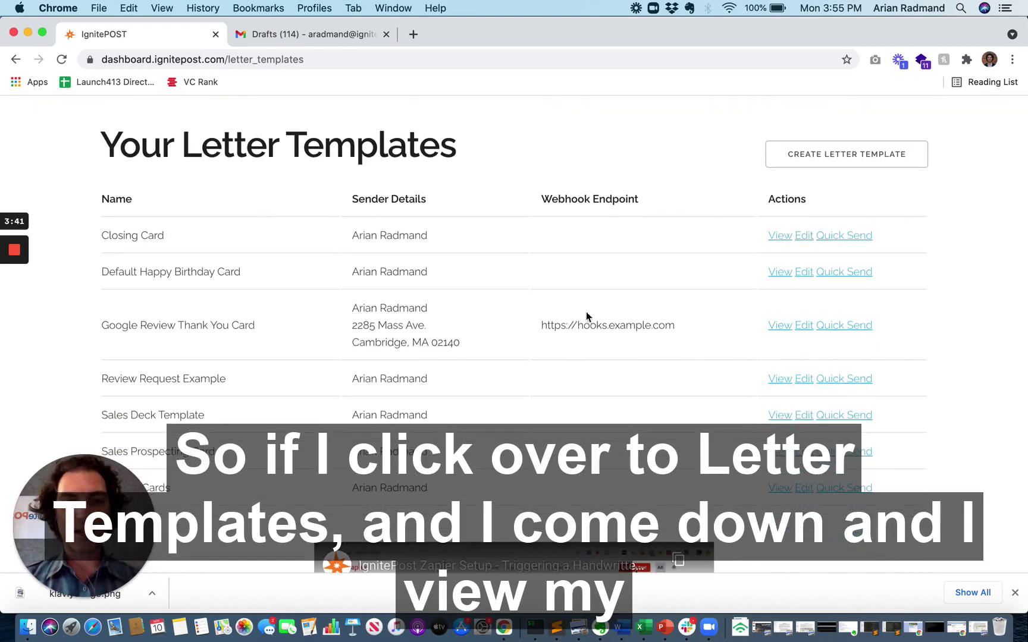
pyautogui.click(775, 327)
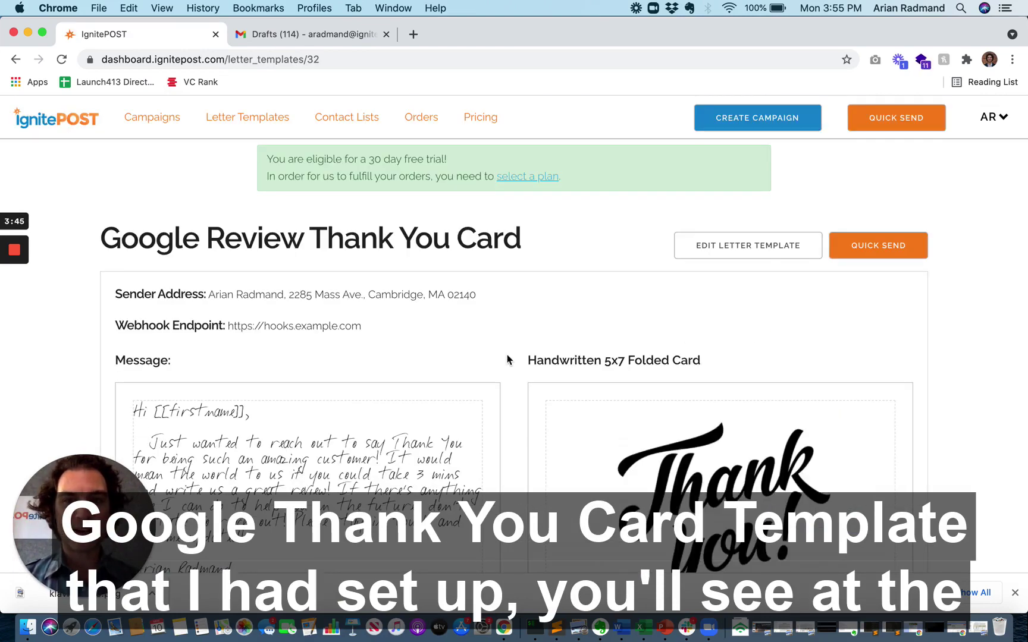
pyautogui.click(323, 60)
pyautogui.click(324, 59)
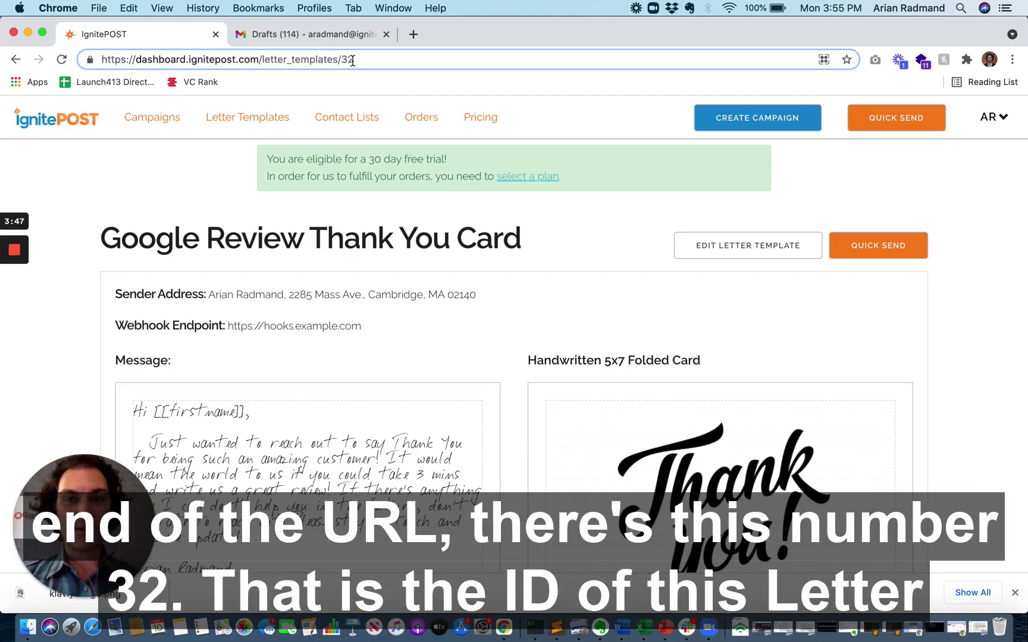
pyautogui.doubleClick(352, 60)
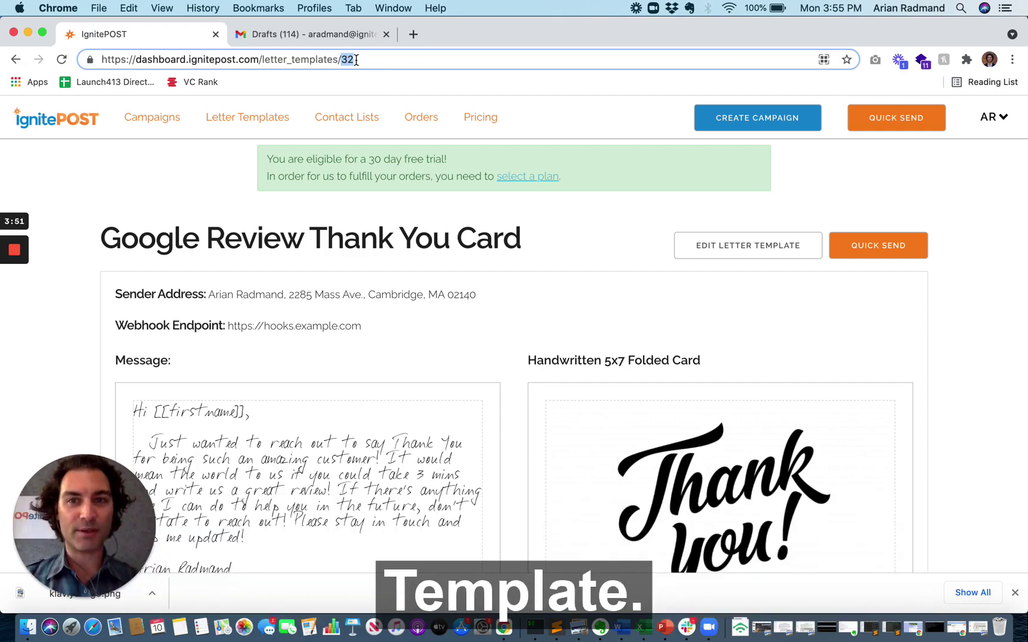
pyautogui.click(328, 38)
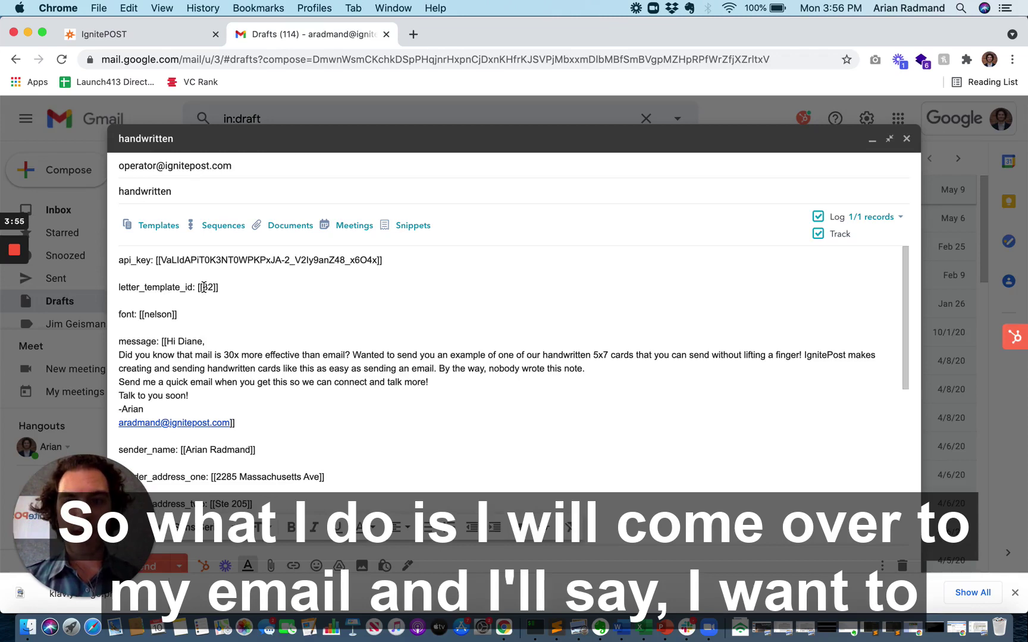
pyautogui.moveTo(202, 287); pyautogui.dragTo(215, 287)
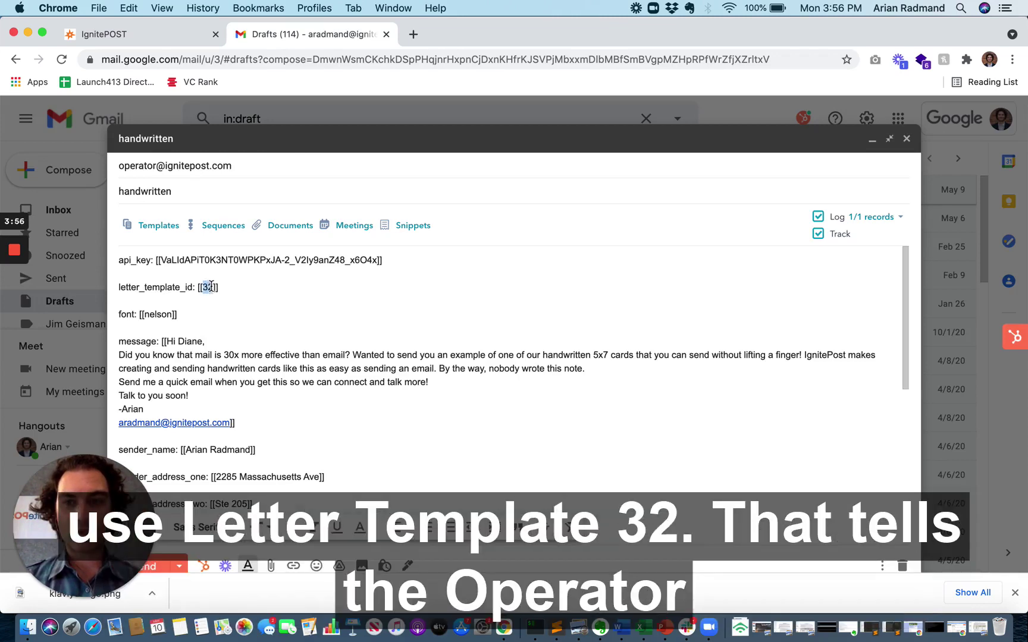
pyautogui.click(213, 316)
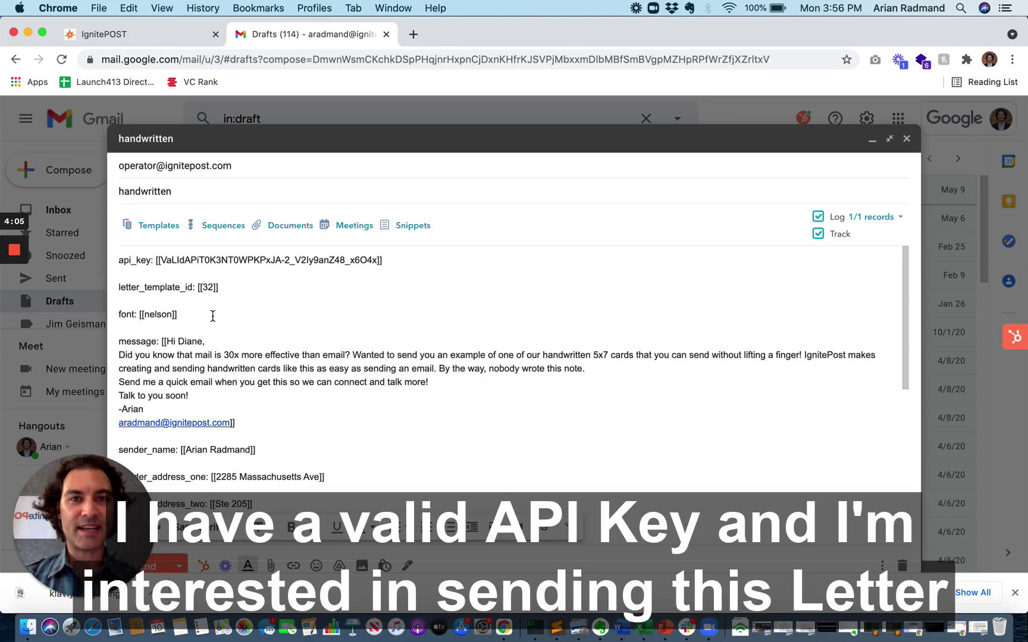
pyautogui.doubleClick(214, 288)
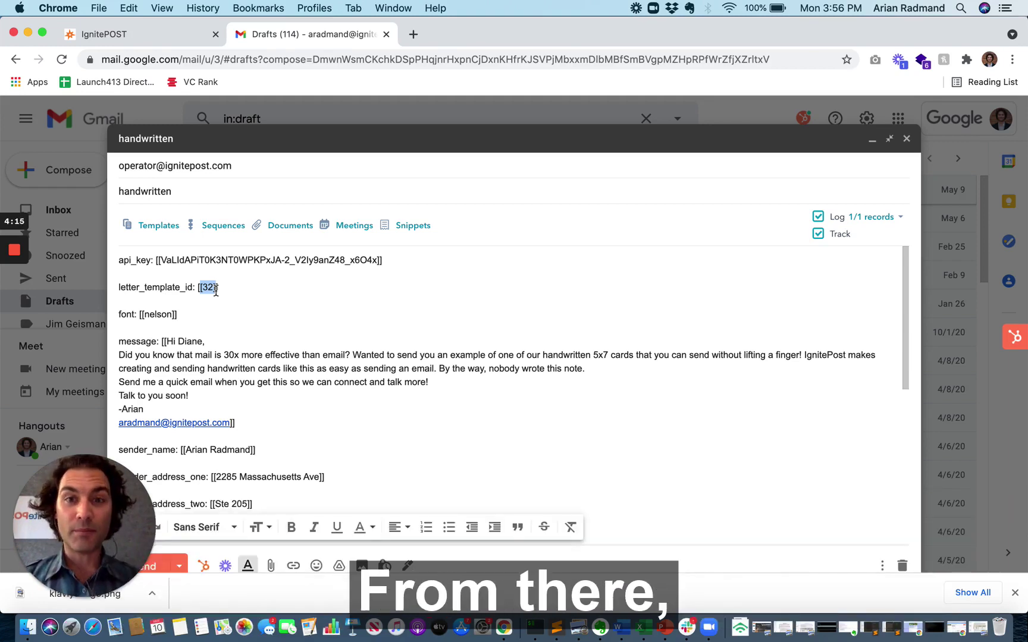
pyautogui.scroll(-1, 256, 291)
pyautogui.scroll(-1, 256, 291)
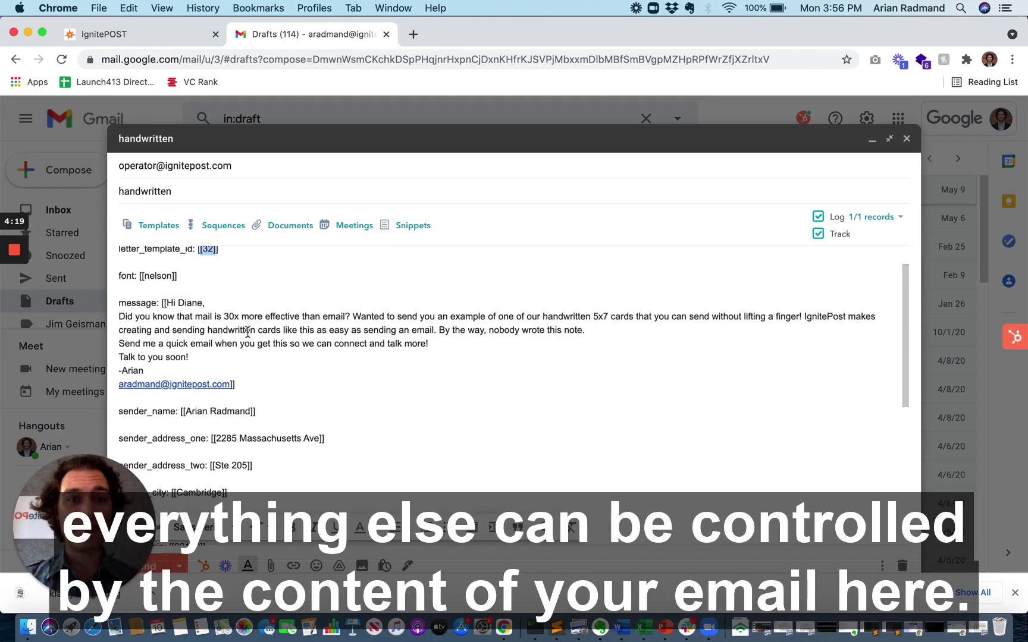
pyautogui.scroll(-1, 261, 354)
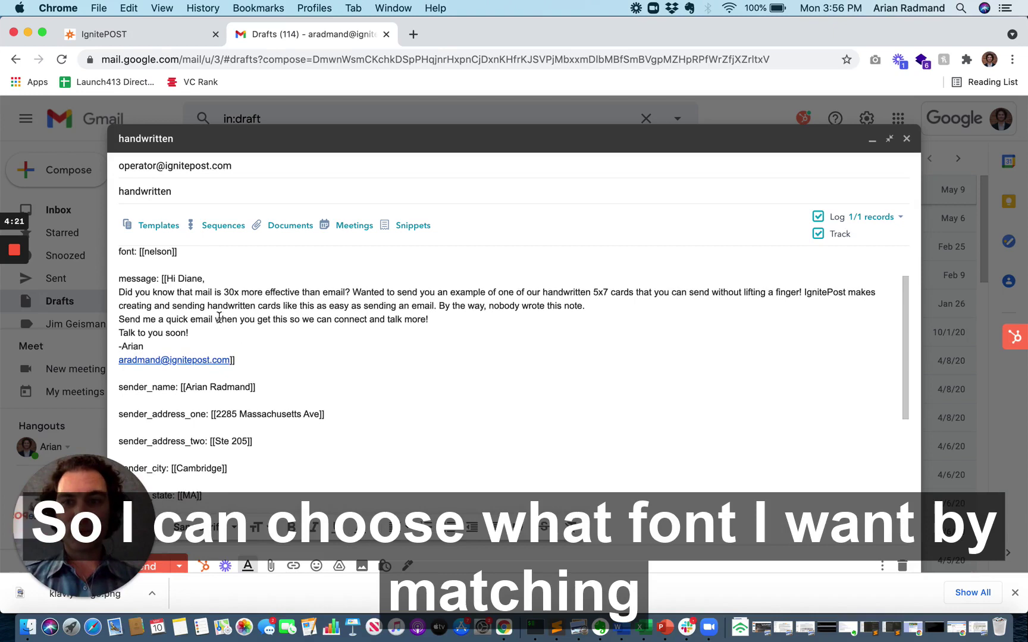
pyautogui.scroll(1, 219, 317)
pyautogui.scroll(1, 218, 317)
pyautogui.doubleClick(160, 287)
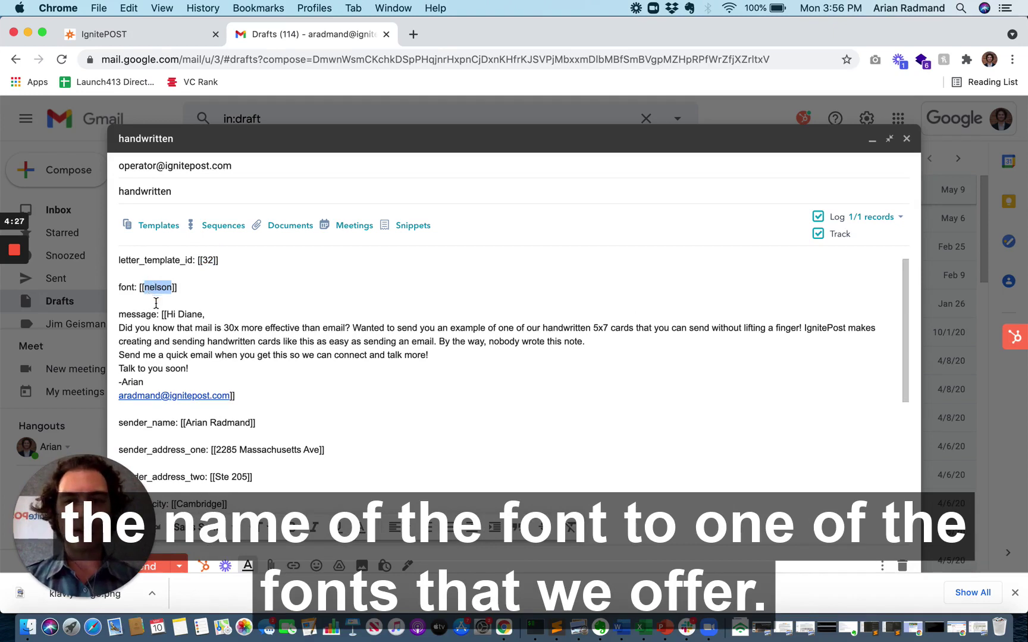
pyautogui.scroll(-1, 193, 308)
pyautogui.click(171, 282)
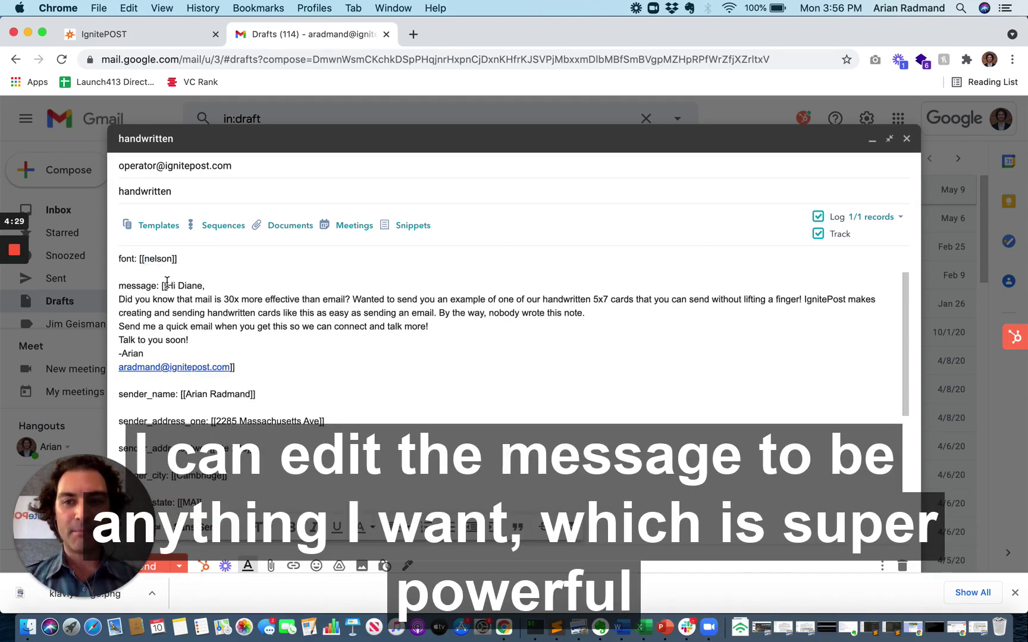
pyautogui.moveTo(166, 286); pyautogui.dragTo(189, 341)
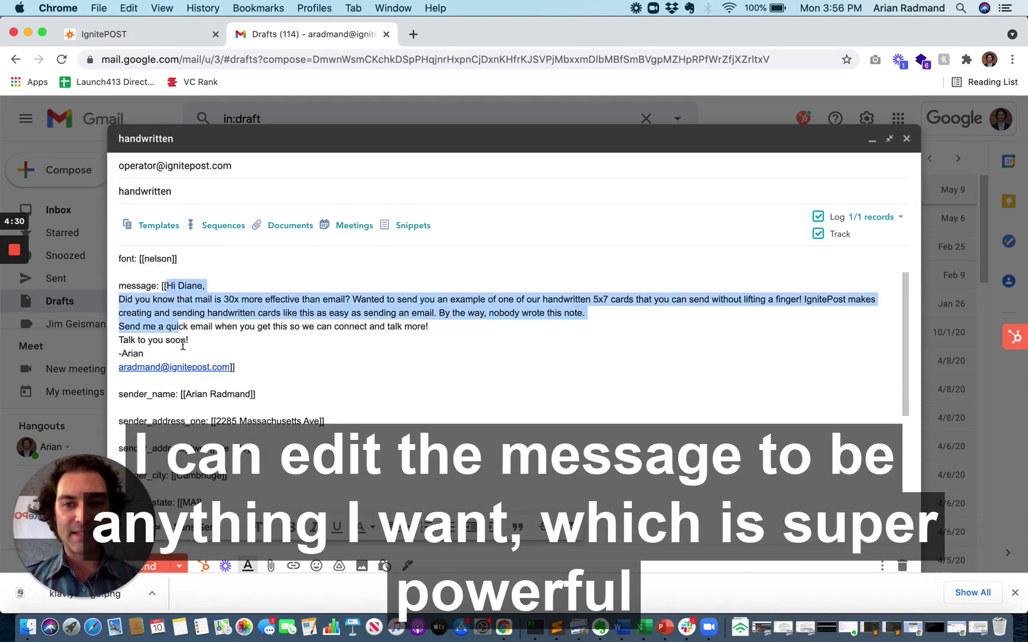
pyautogui.click(266, 350)
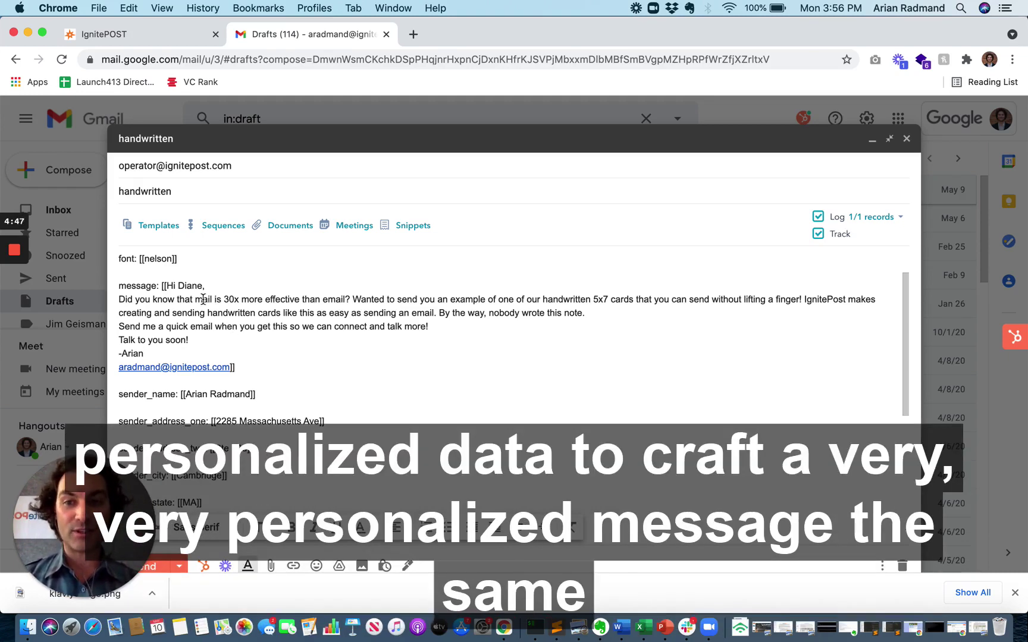
pyautogui.moveTo(203, 303); pyautogui.dragTo(256, 305)
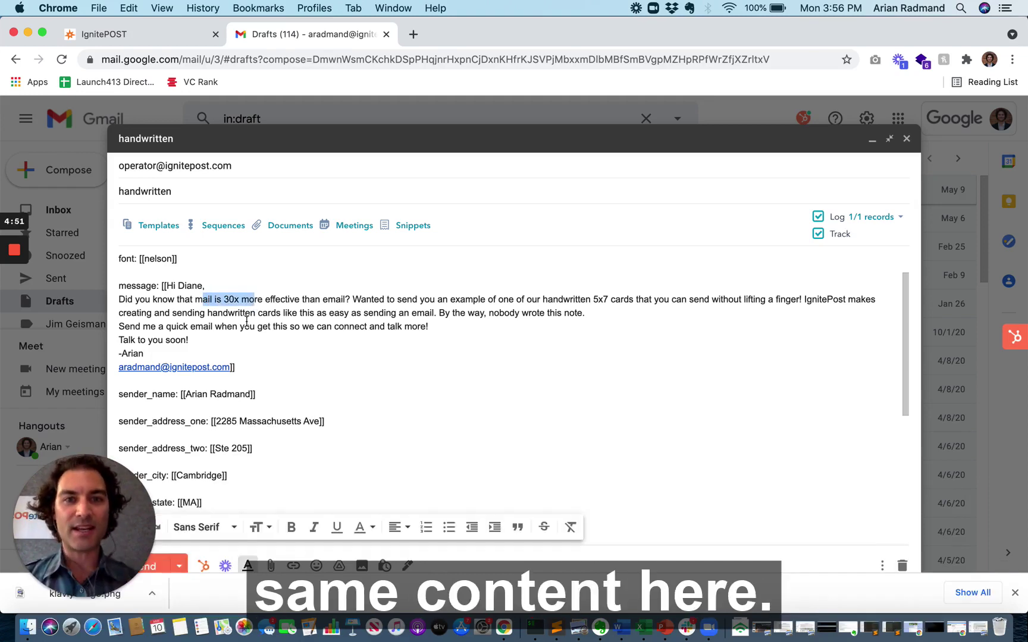
pyautogui.click(247, 320)
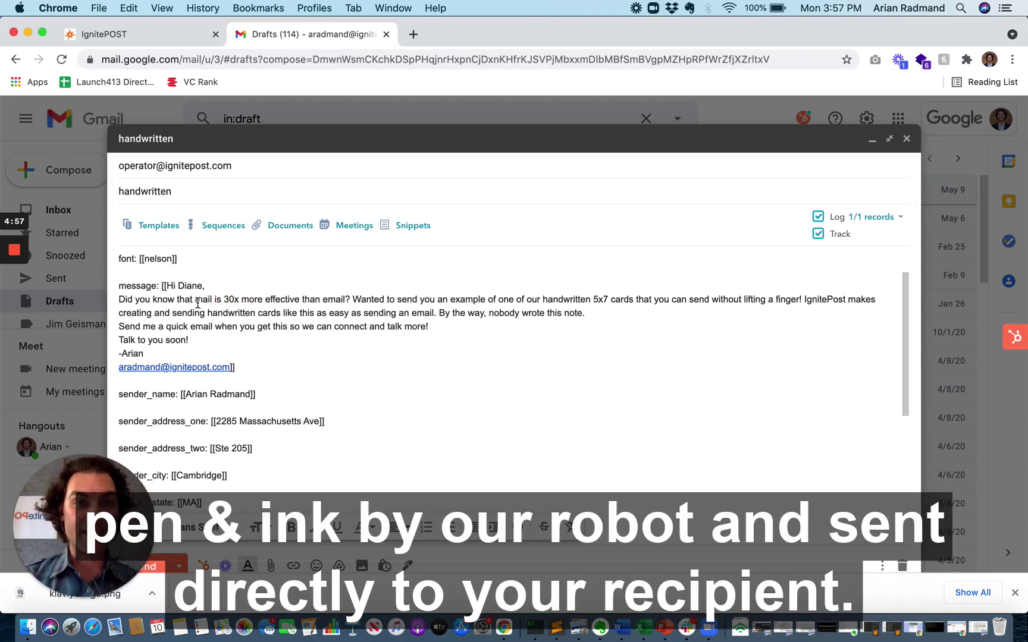
pyautogui.scroll(-2, 287, 324)
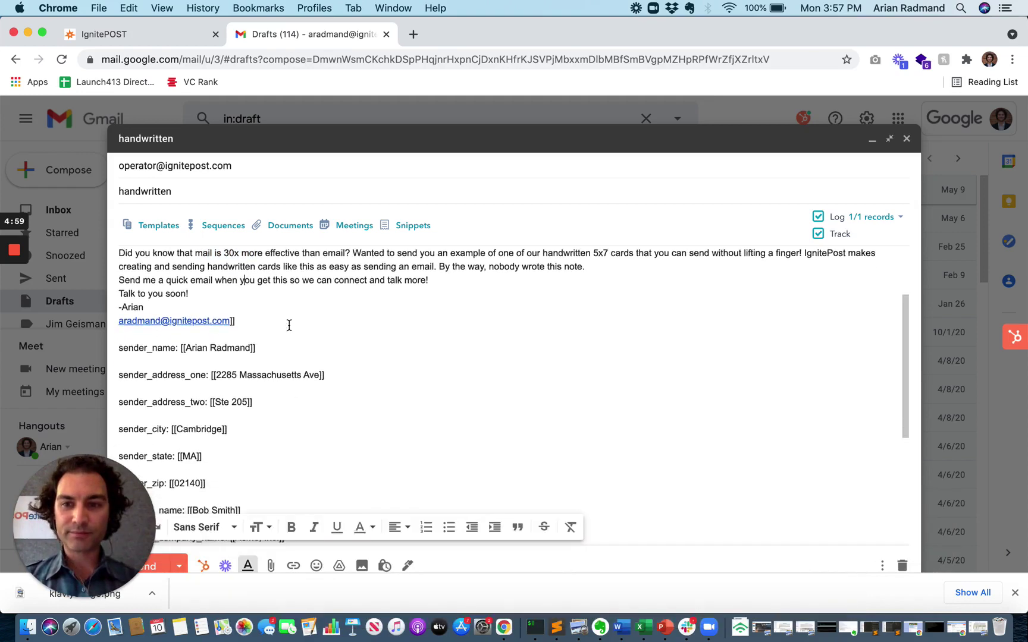
pyautogui.scroll(-2, 290, 325)
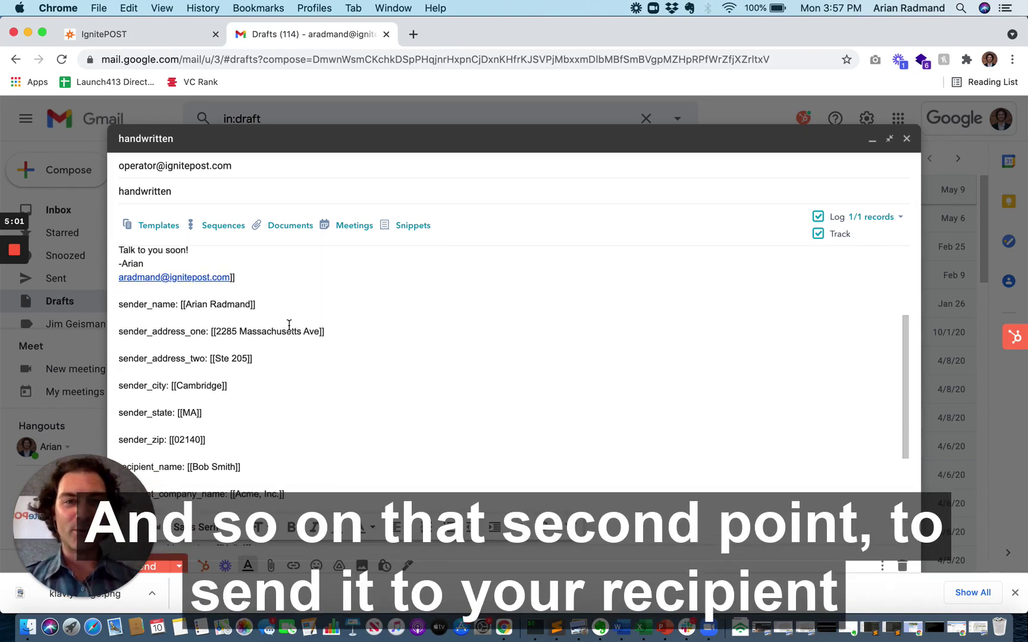
pyautogui.scroll(-2, 317, 350)
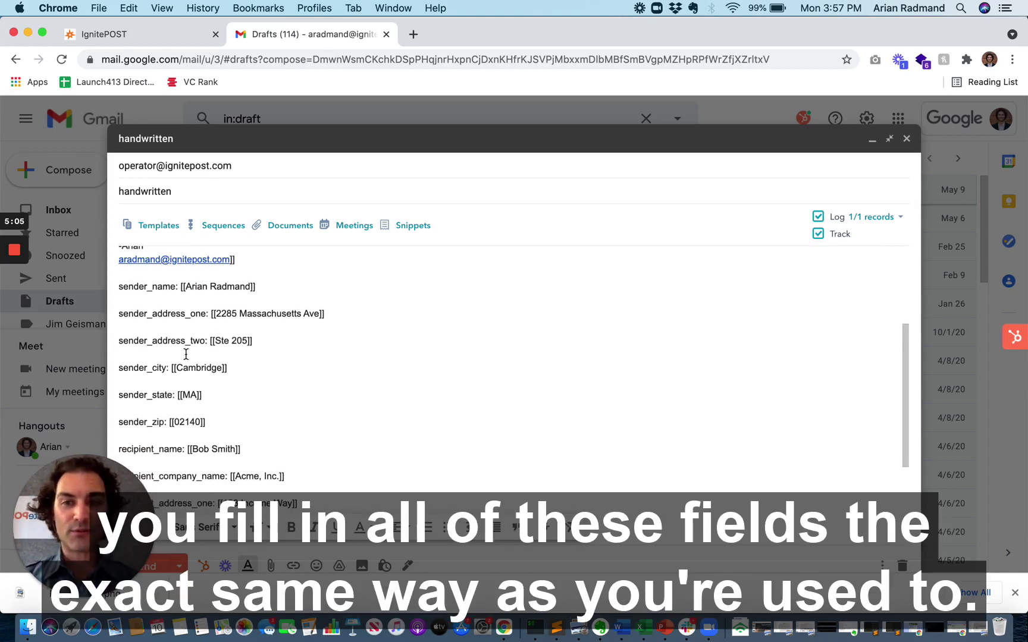
pyautogui.scroll(-1, 185, 355)
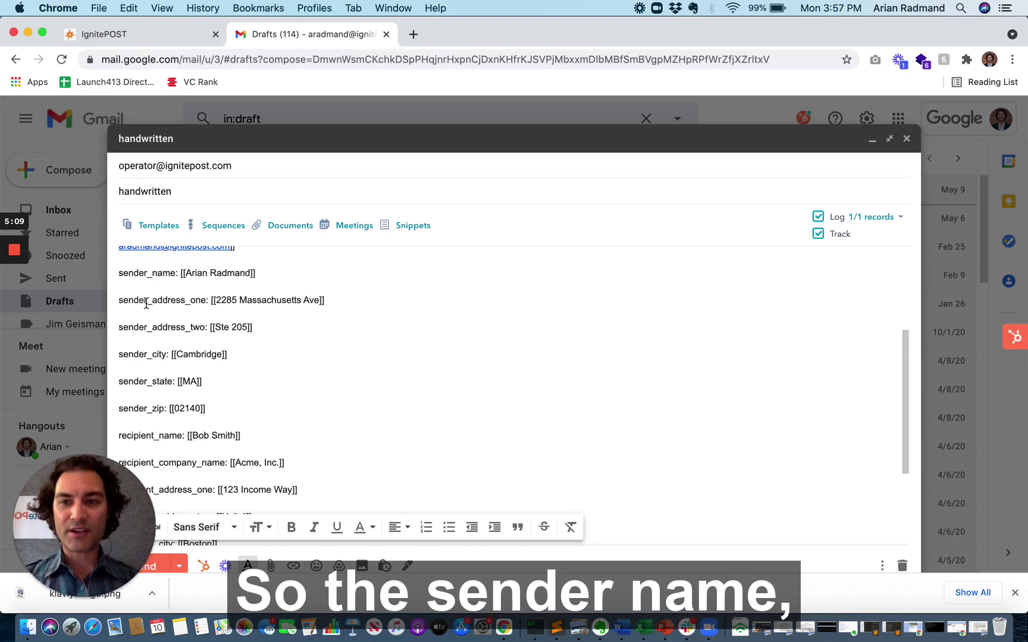
pyautogui.scroll(1, 146, 341)
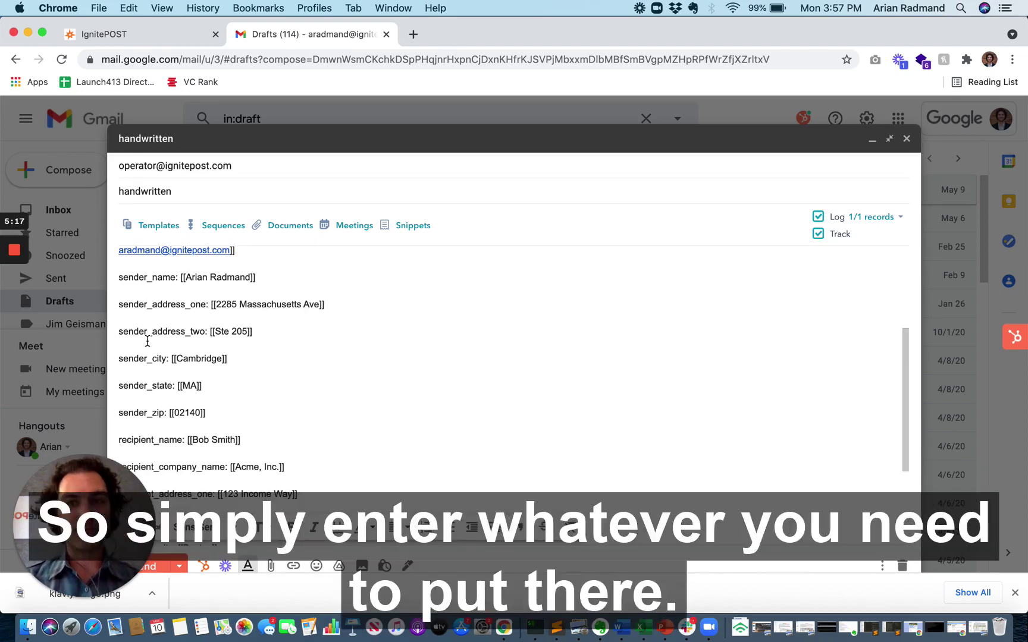
pyautogui.moveTo(185, 278); pyautogui.dragTo(245, 278)
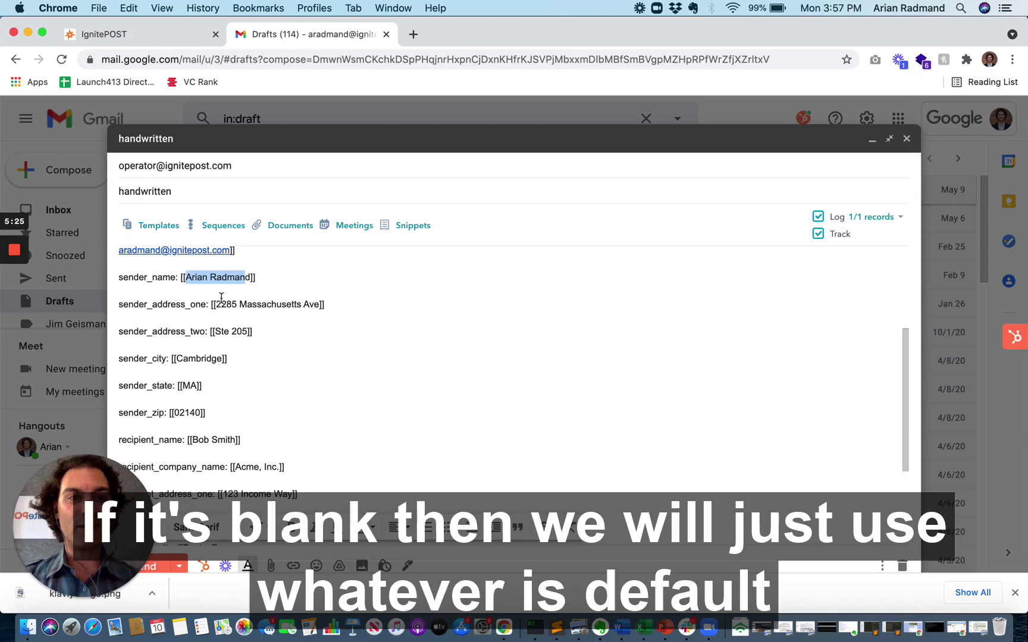
pyautogui.click(320, 391)
pyautogui.moveTo(183, 278); pyautogui.dragTo(247, 278)
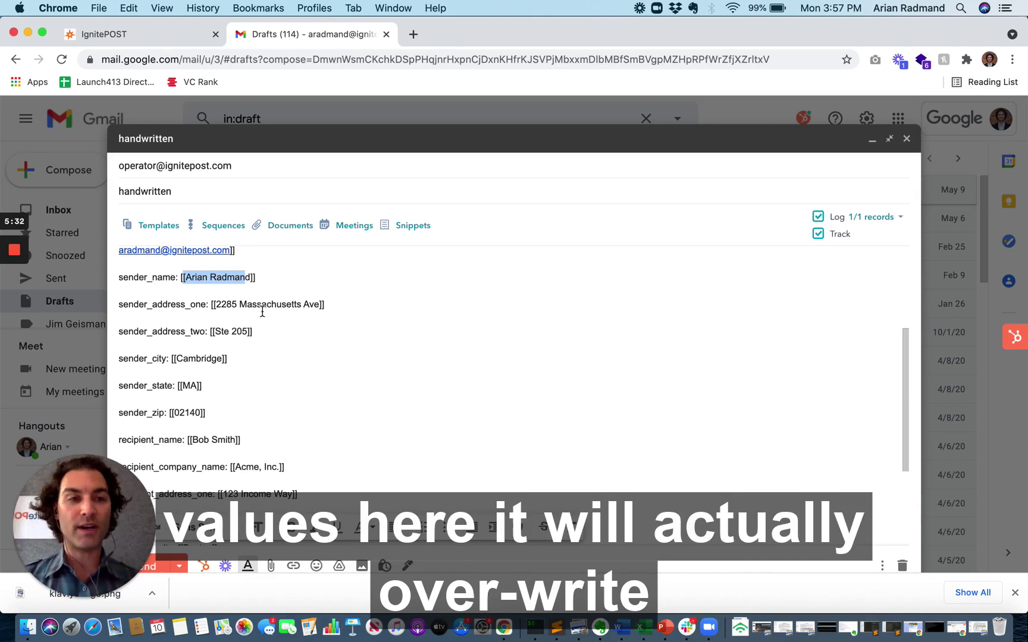
pyautogui.scroll(-2, 285, 332)
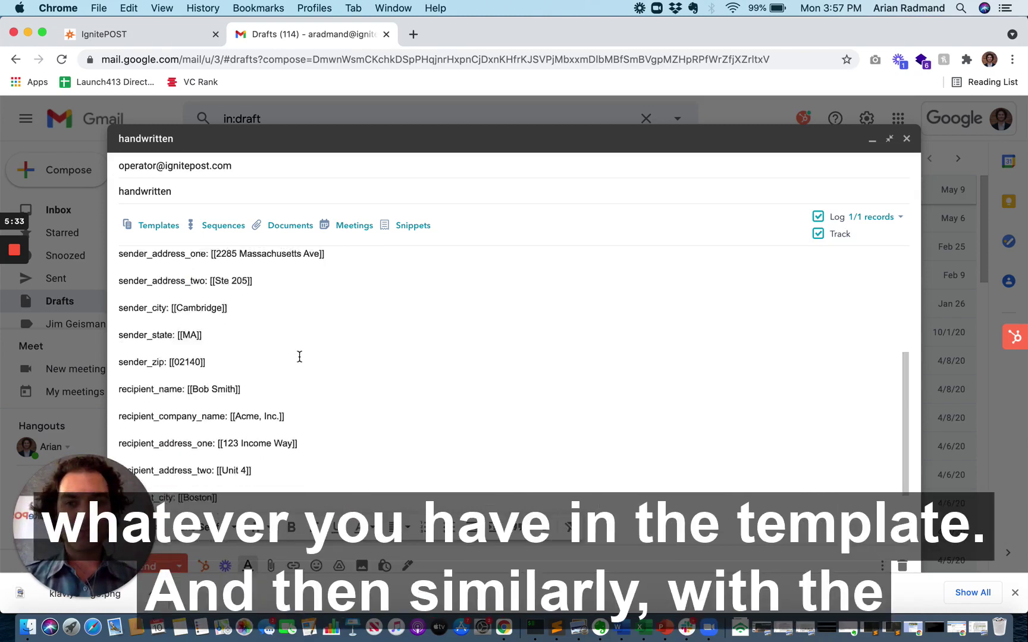
pyautogui.scroll(-2, 299, 356)
pyautogui.scroll(-3, 298, 355)
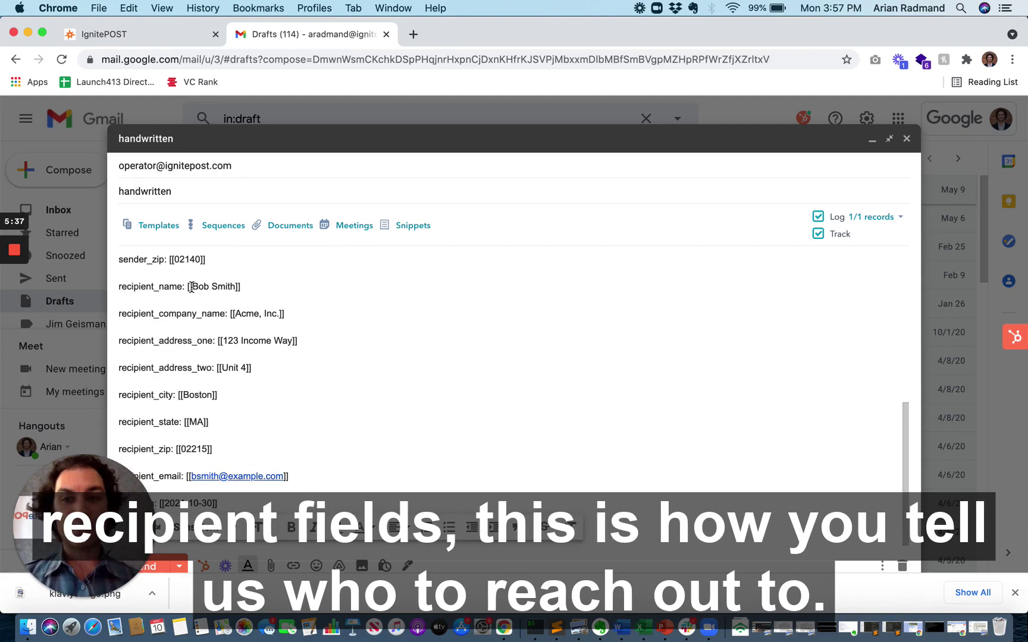
pyautogui.click(231, 287)
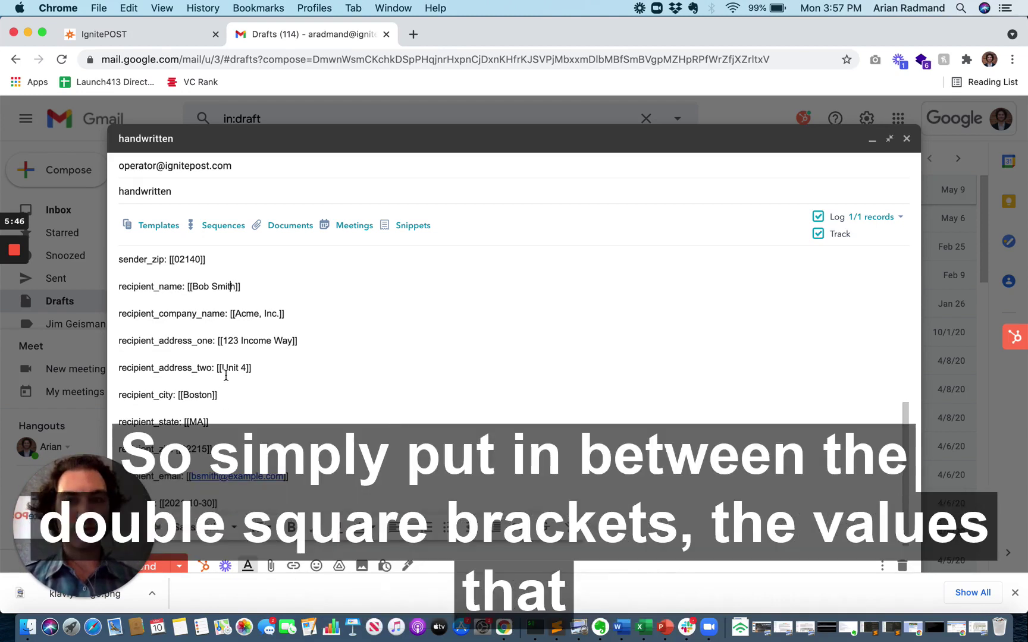
pyautogui.moveTo(235, 313); pyautogui.dragTo(281, 314)
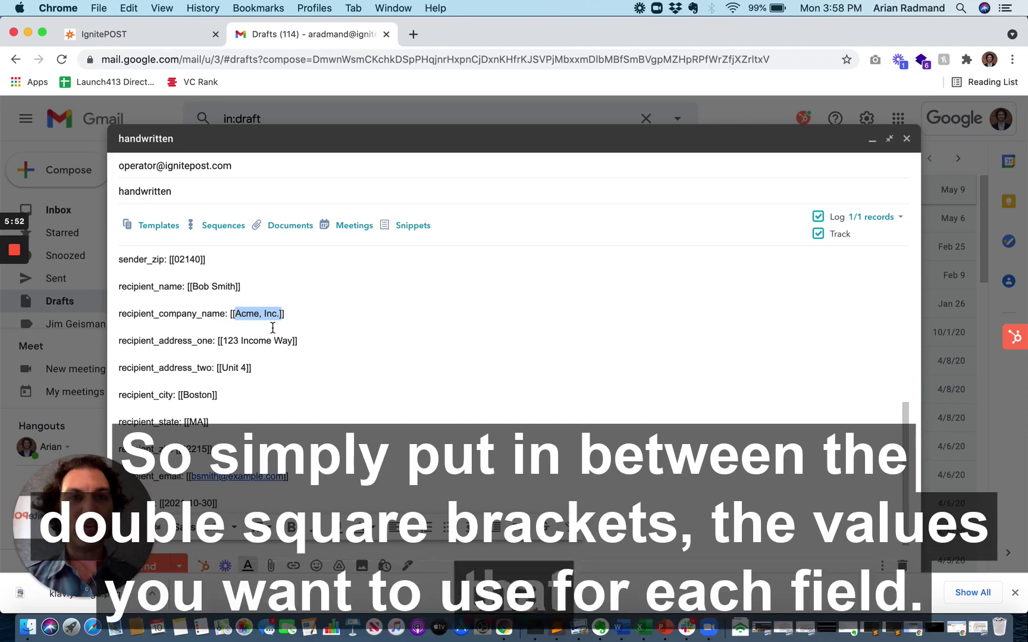
pyautogui.click(273, 328)
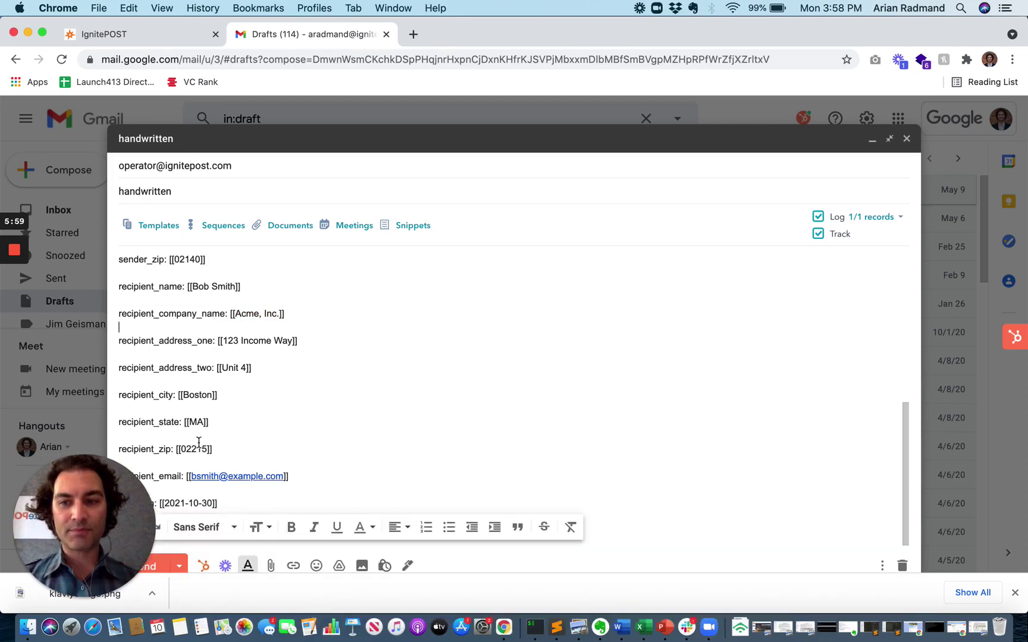
pyautogui.moveTo(286, 476); pyautogui.dragTo(189, 480)
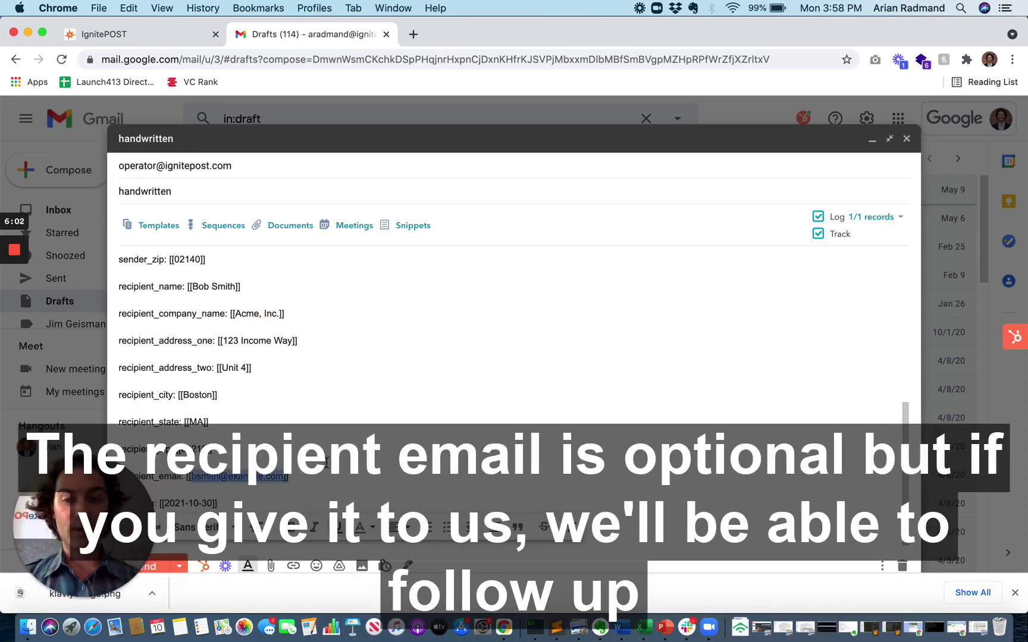
pyautogui.click(242, 476)
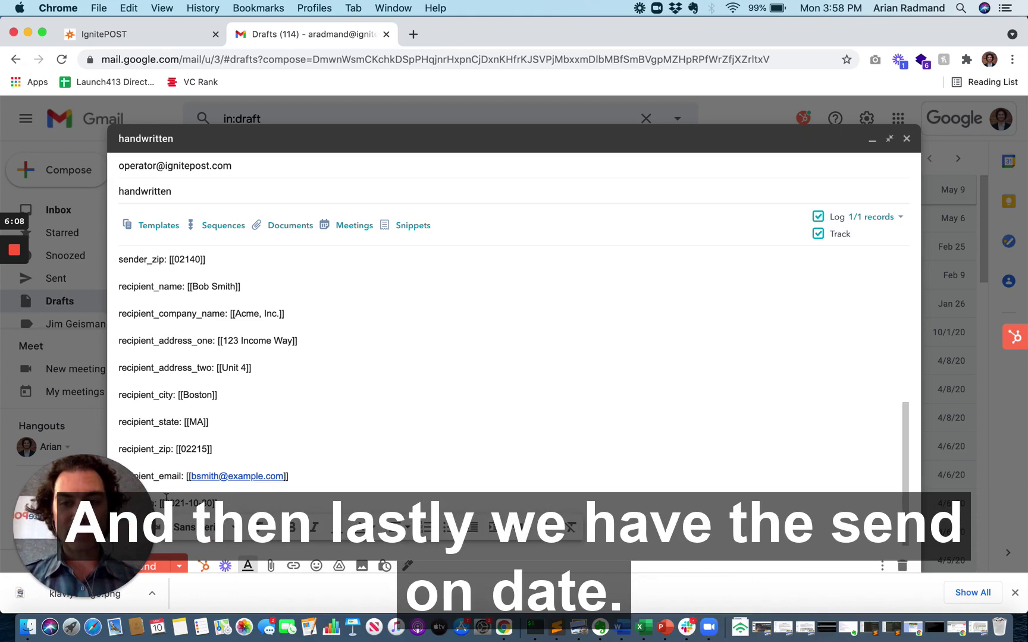
pyautogui.click(356, 482)
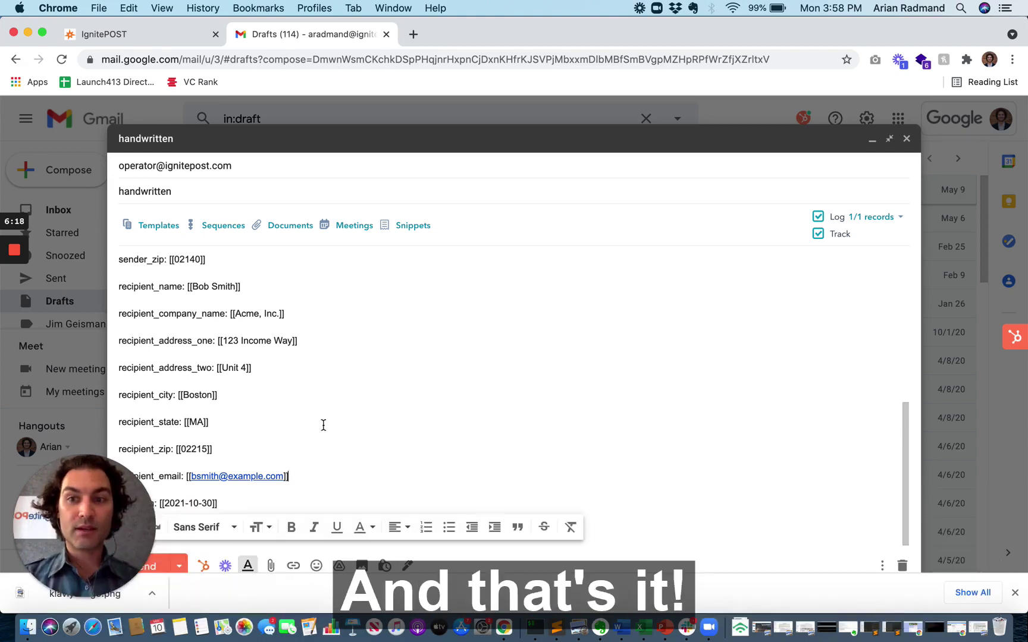
pyautogui.scroll(3, 323, 425)
pyautogui.scroll(2, 323, 425)
pyautogui.scroll(1, 323, 424)
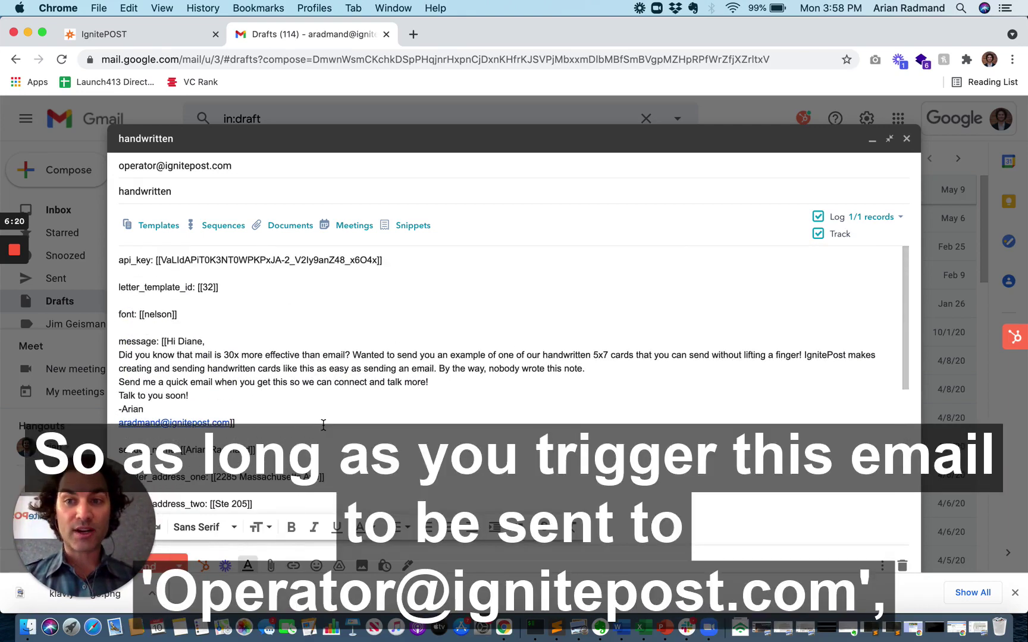